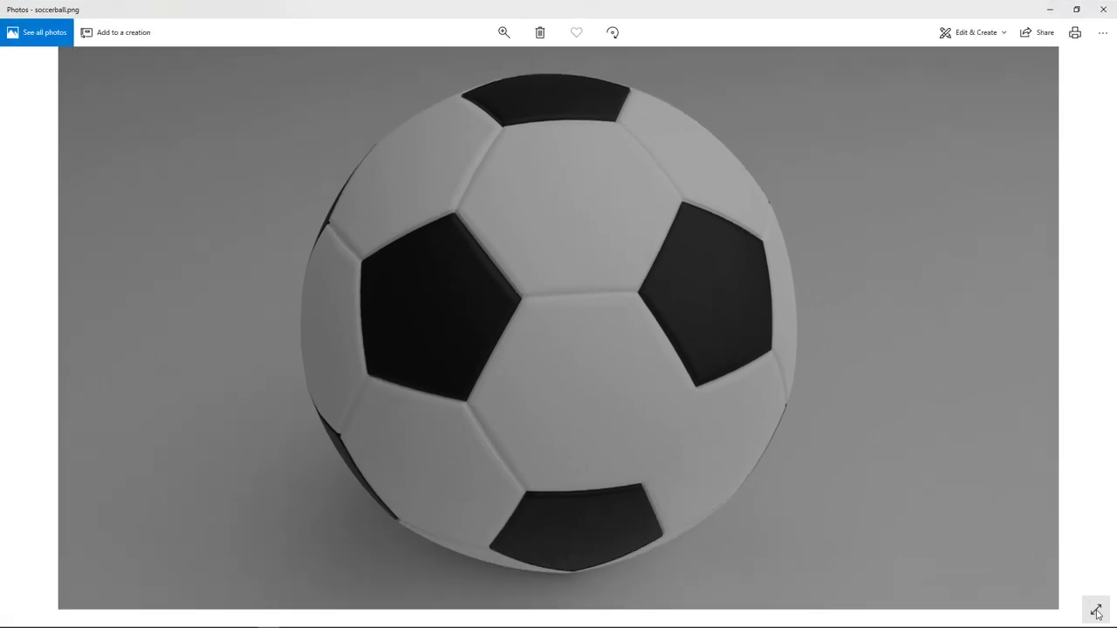
# Delete the ground plane and light, then frame the soccer ball in the view.
pyautogui.click(1103, 9)
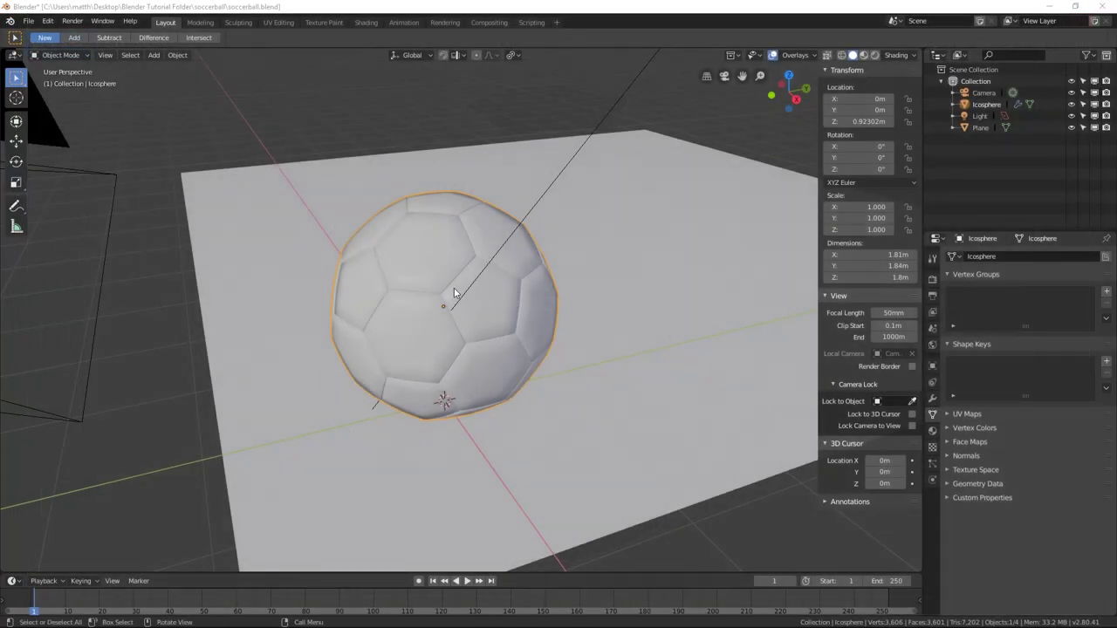
pyautogui.moveTo(454, 293); pyautogui.dragTo(587, 273, button='middle')
pyautogui.scroll(-4, 487, 303)
pyautogui.scroll(-4, 483, 331)
pyautogui.moveTo(513, 222); pyautogui.dragTo(616, 394)
pyautogui.press('x')
pyautogui.click(616, 394)
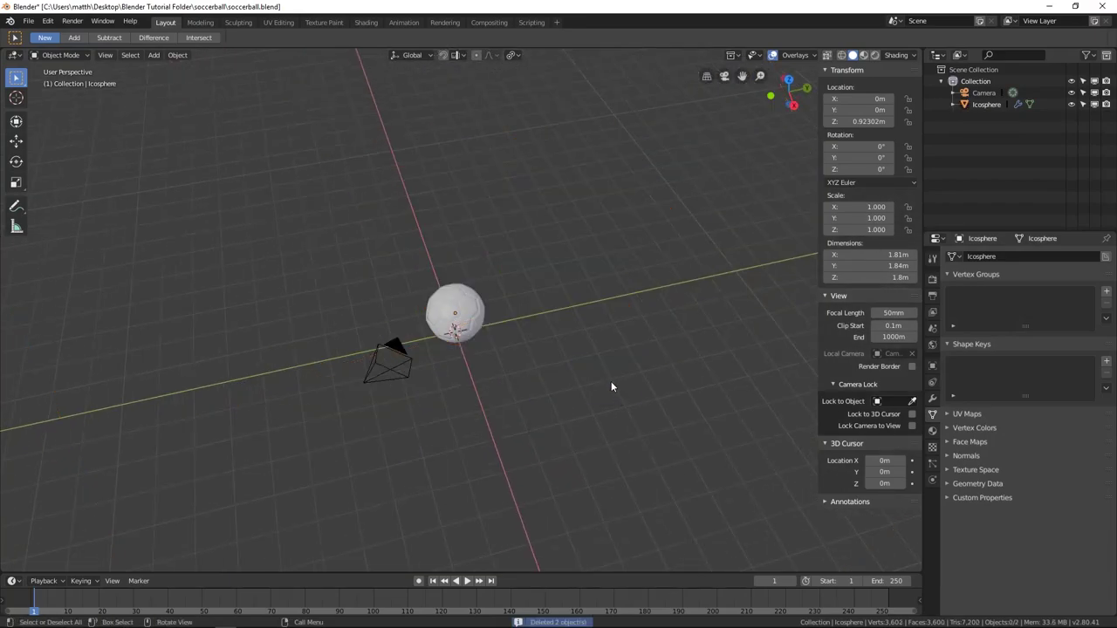
pyautogui.press('KP_Decimal')
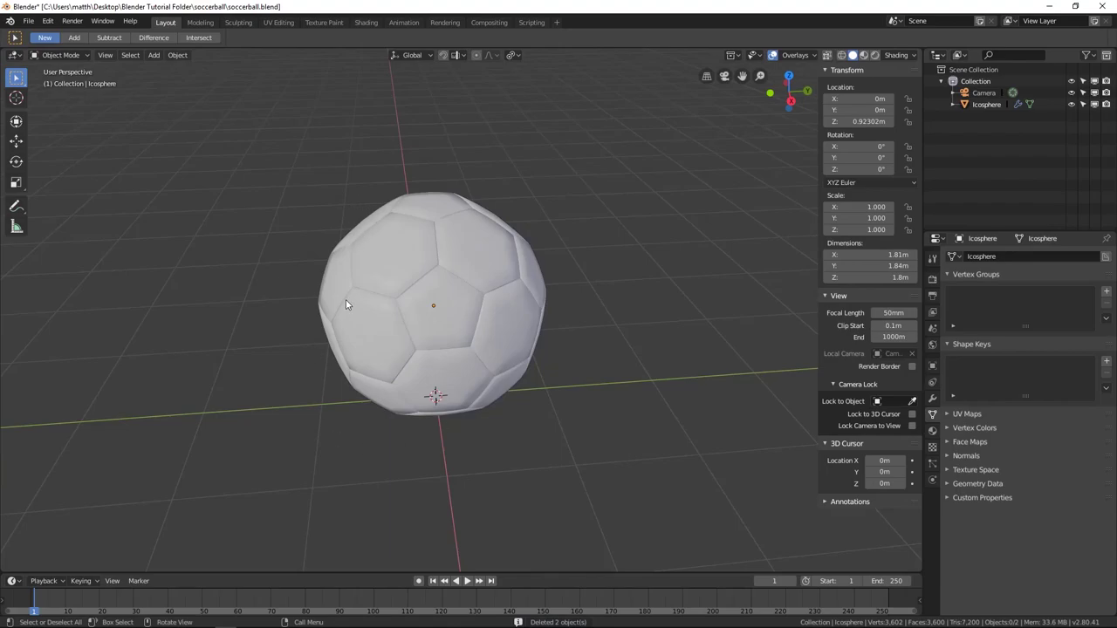
# Start a new General scene and delete the default cube.
pyautogui.click(28, 21)
pyautogui.moveTo(52, 33)
pyautogui.click(186, 39)
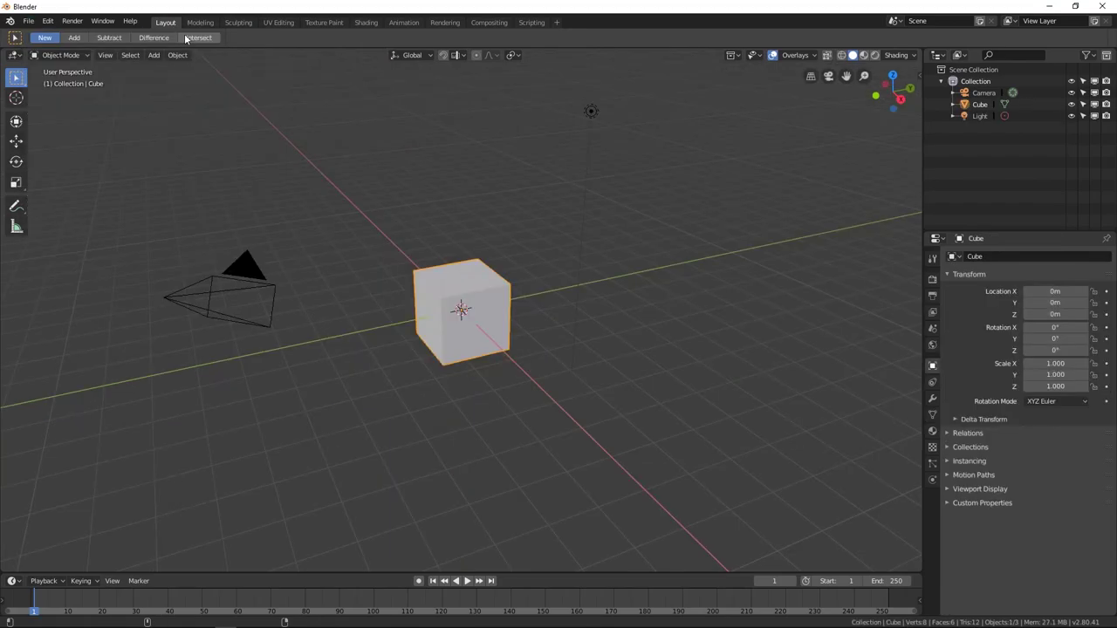
pyautogui.press('x')
pyautogui.click(475, 323)
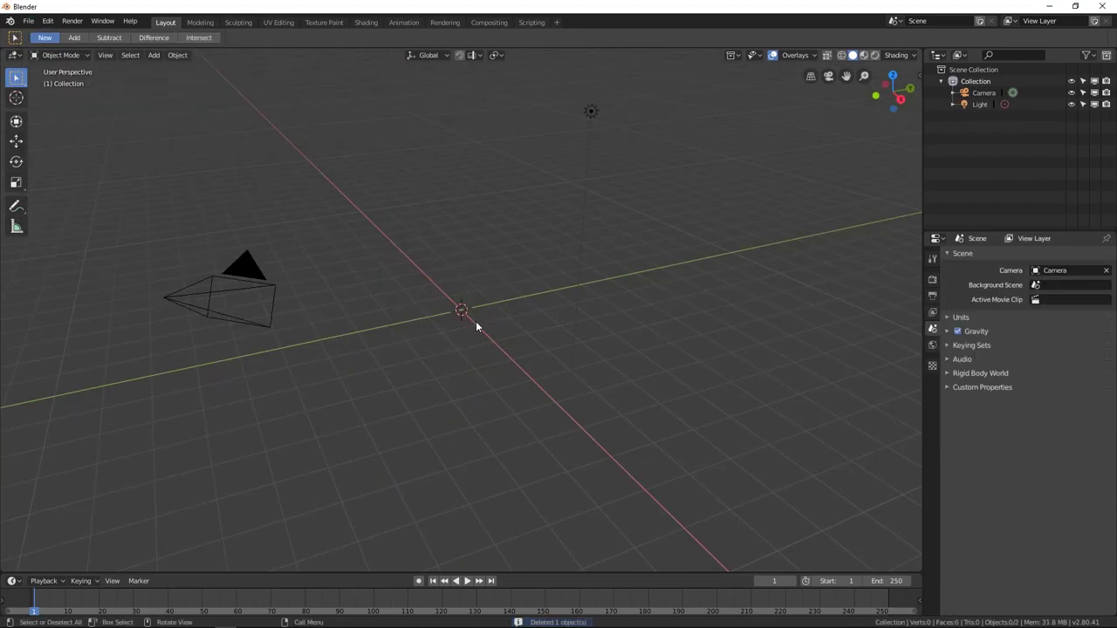
# Add an icosphere with 1 subdivision and enter Edit Mode on it.
pyautogui.hotkey('shift', 'a')
pyautogui.moveTo(475, 322)
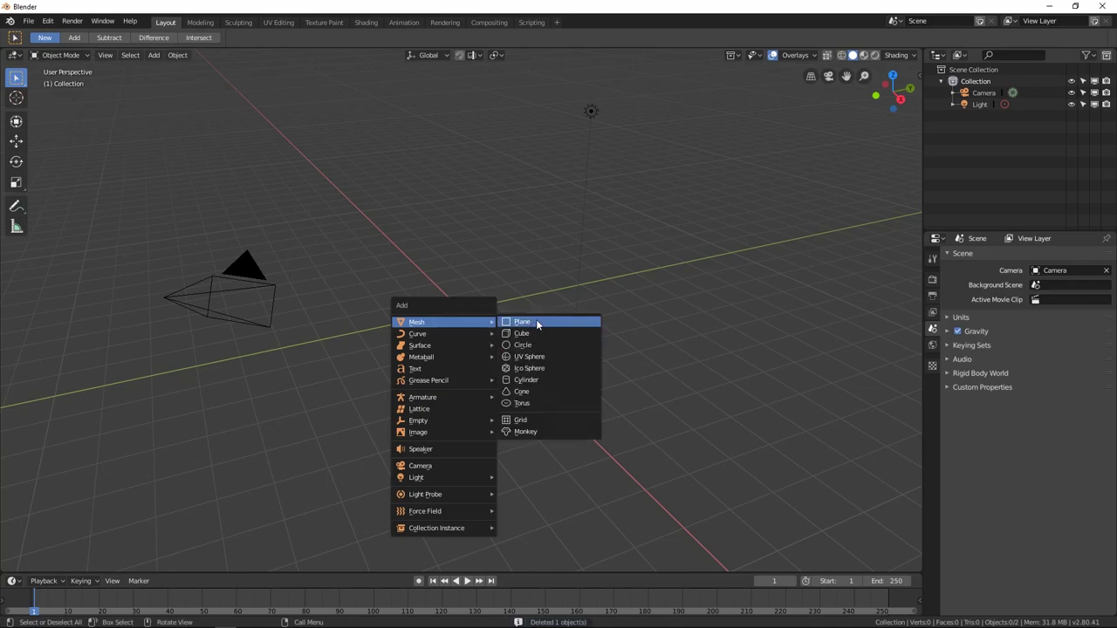
pyautogui.click(541, 368)
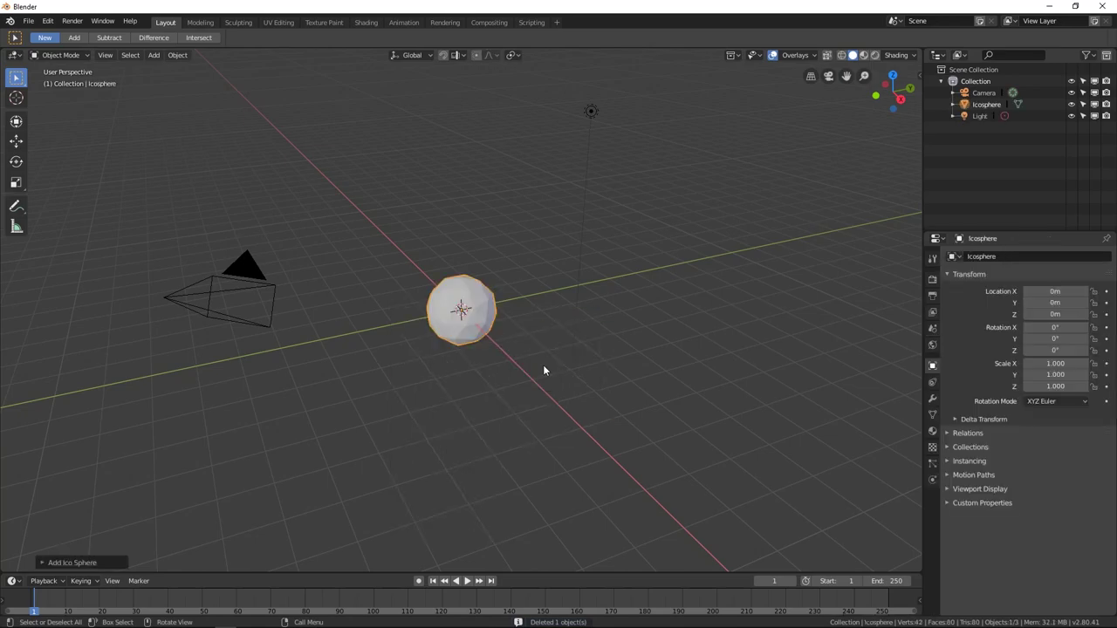
pyautogui.scroll(5, 529, 366)
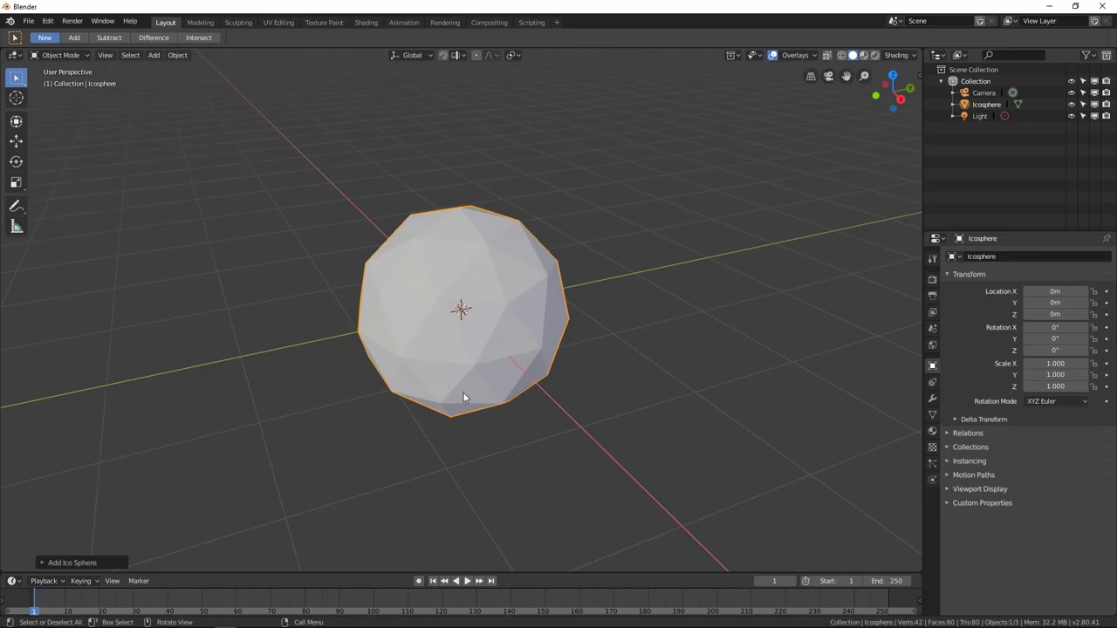
pyautogui.click(43, 566)
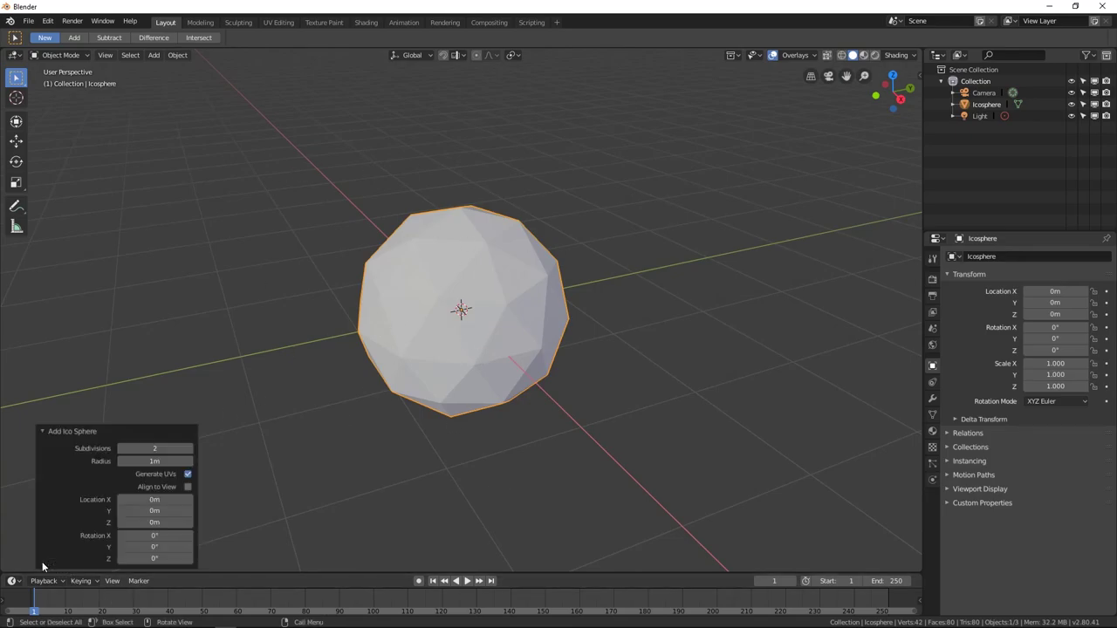
pyautogui.click(121, 449)
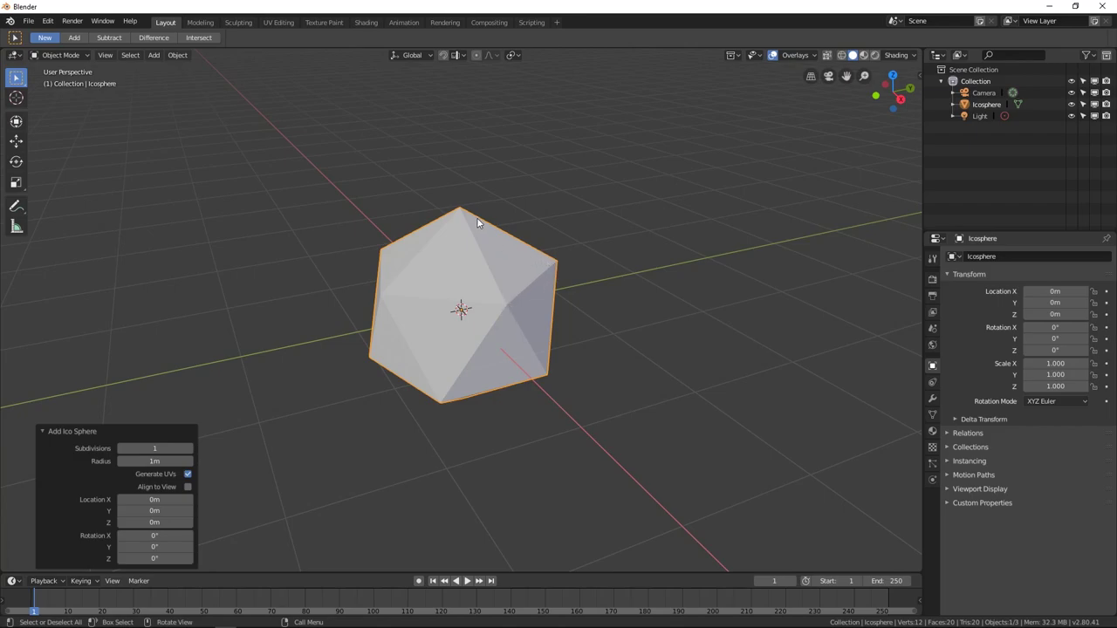
pyautogui.moveTo(416, 275); pyautogui.dragTo(522, 325, button='middle')
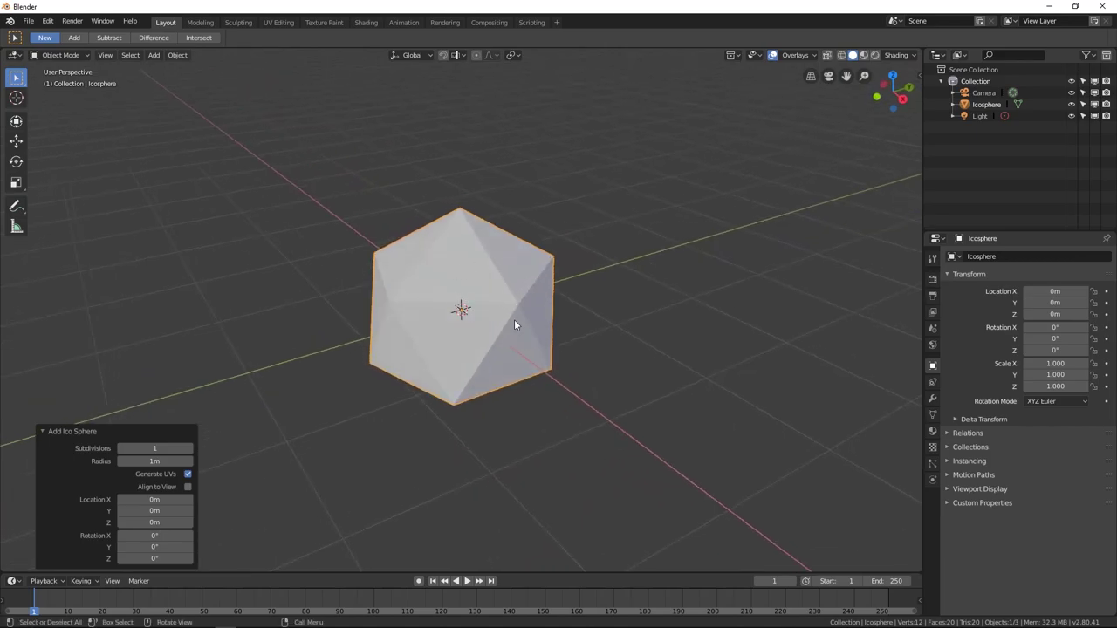
pyautogui.press('Tab')
# Scale the icosphere mesh up around its centre.
pyautogui.press('s')
pyautogui.click(513, 316)
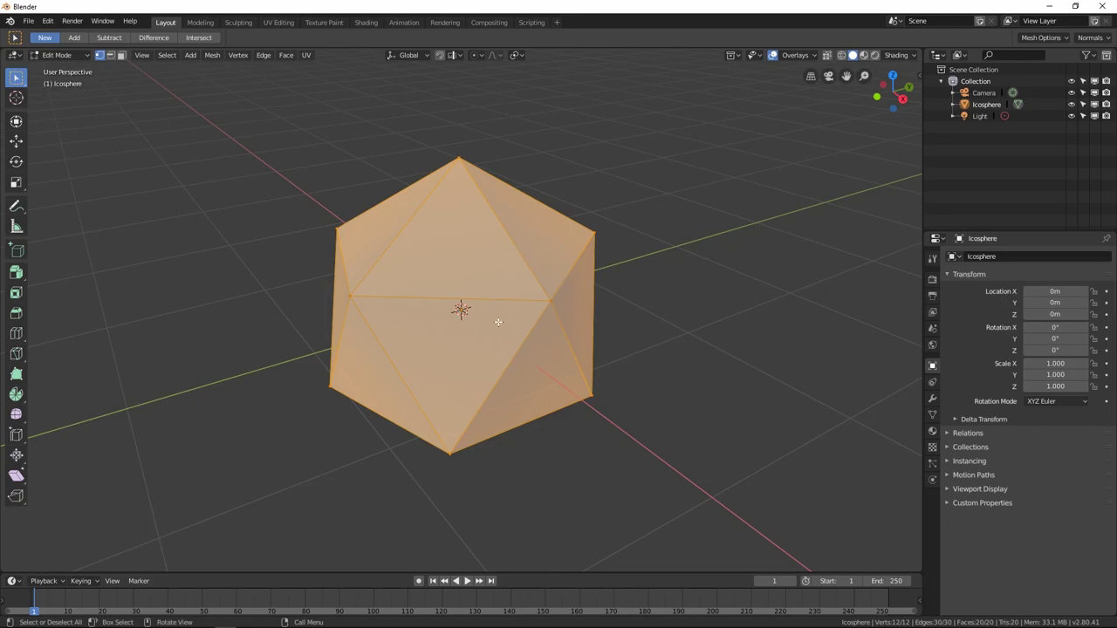
pyautogui.moveTo(544, 291); pyautogui.dragTo(450, 271, button='middle')
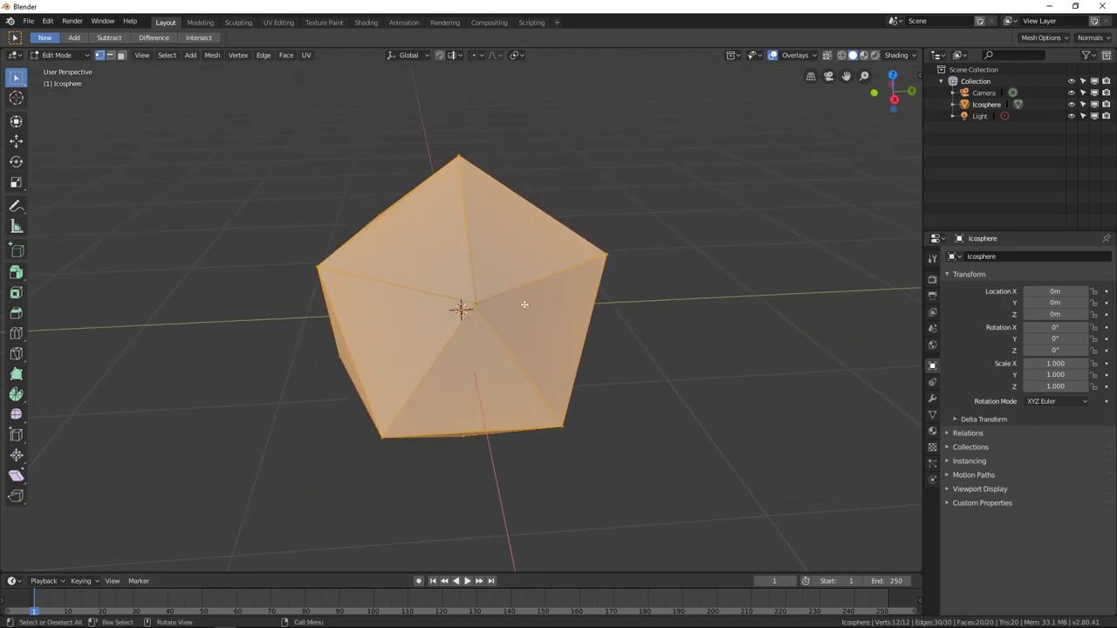
# Bevel the vertices only with an amount of 0.354, forming pentagons and hexagons.
pyautogui.click(16, 313)
pyautogui.moveTo(504, 309)
pyautogui.mouseDown()
pyautogui.moveTo(536, 318)
pyautogui.moveTo(523, 319)
pyautogui.moveTo(525, 343)
pyautogui.moveTo(529, 327)
pyautogui.moveTo(576, 309)
pyautogui.moveTo(523, 319)
pyautogui.moveTo(556, 354)
pyautogui.moveTo(523, 314)
pyautogui.mouseUp()
pyautogui.press('v')
pyautogui.moveTo(400, 339); pyautogui.dragTo(537, 292, button='middle')
pyautogui.scroll(2, 486, 343)
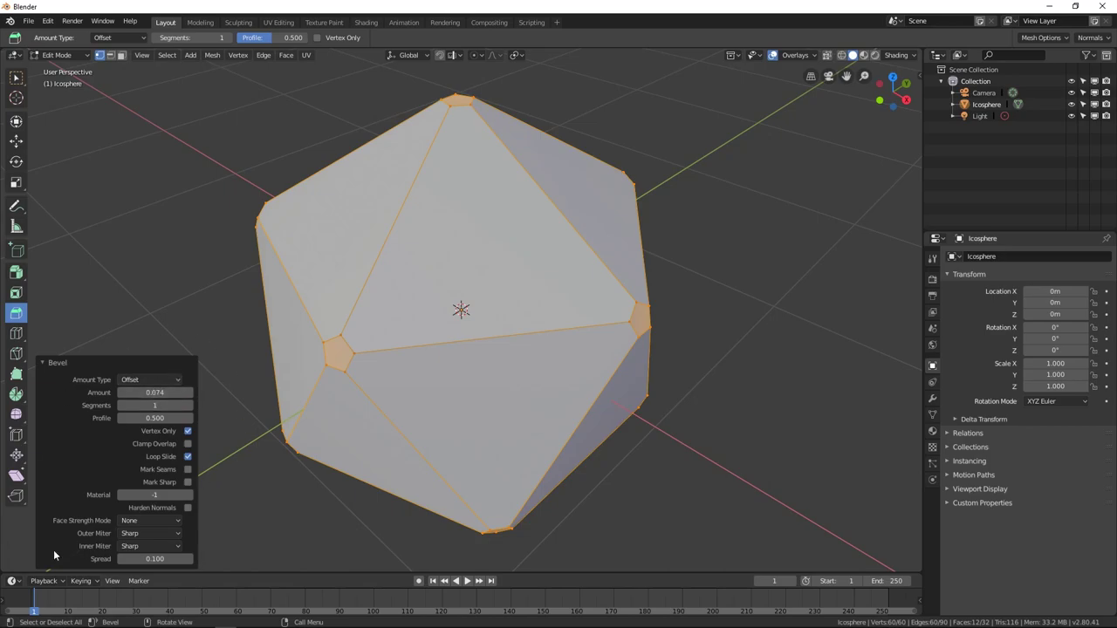
pyautogui.moveTo(155, 393); pyautogui.dragTo(200, 392)
pyautogui.moveTo(271, 374); pyautogui.dragTo(464, 355, button='middle')
pyautogui.scroll(2, 369, 306)
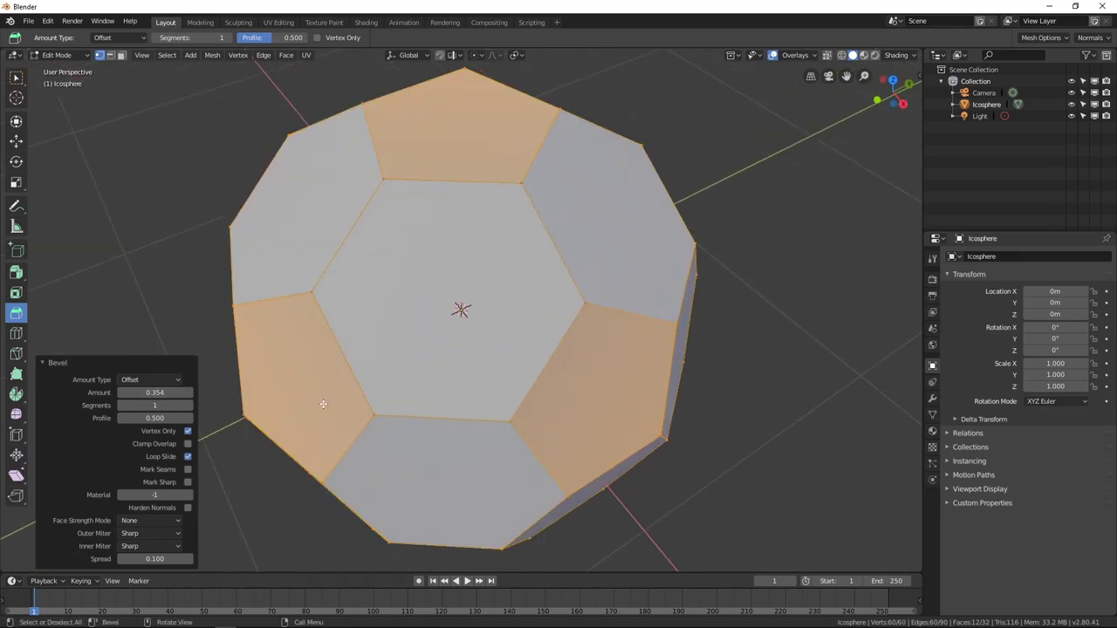
pyautogui.scroll(2, 583, 365)
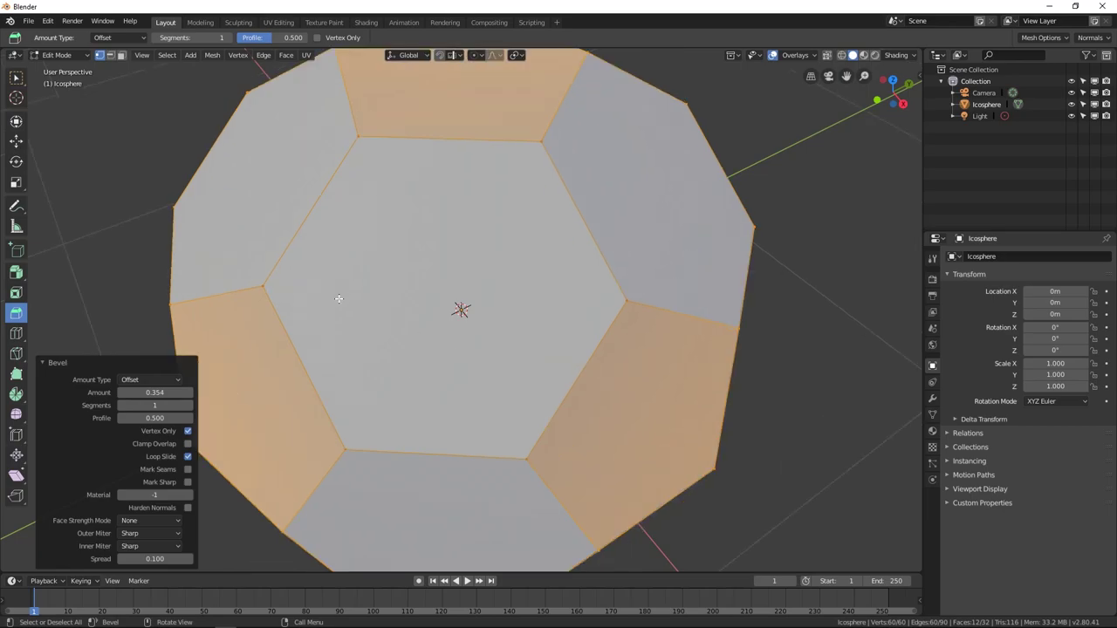
pyautogui.scroll(-3, 338, 300)
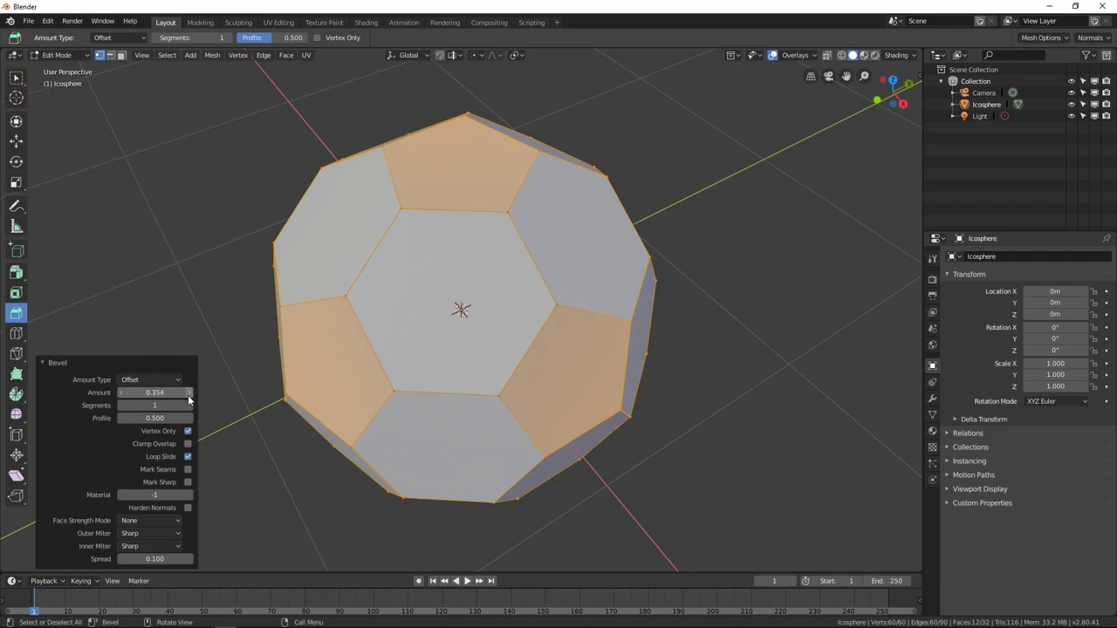
pyautogui.moveTo(530, 293); pyautogui.dragTo(731, 256, button='middle')
# Create Material.001 with a black base colour, then invert the face selection to the hexagons.
pyautogui.scroll(2, 556, 267)
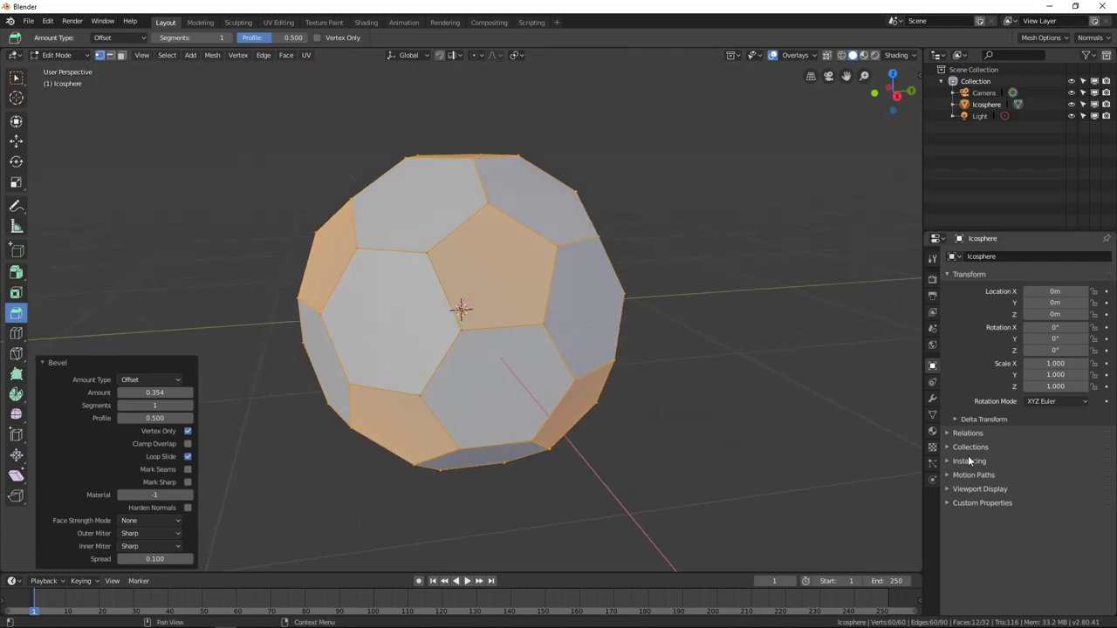
pyautogui.click(933, 431)
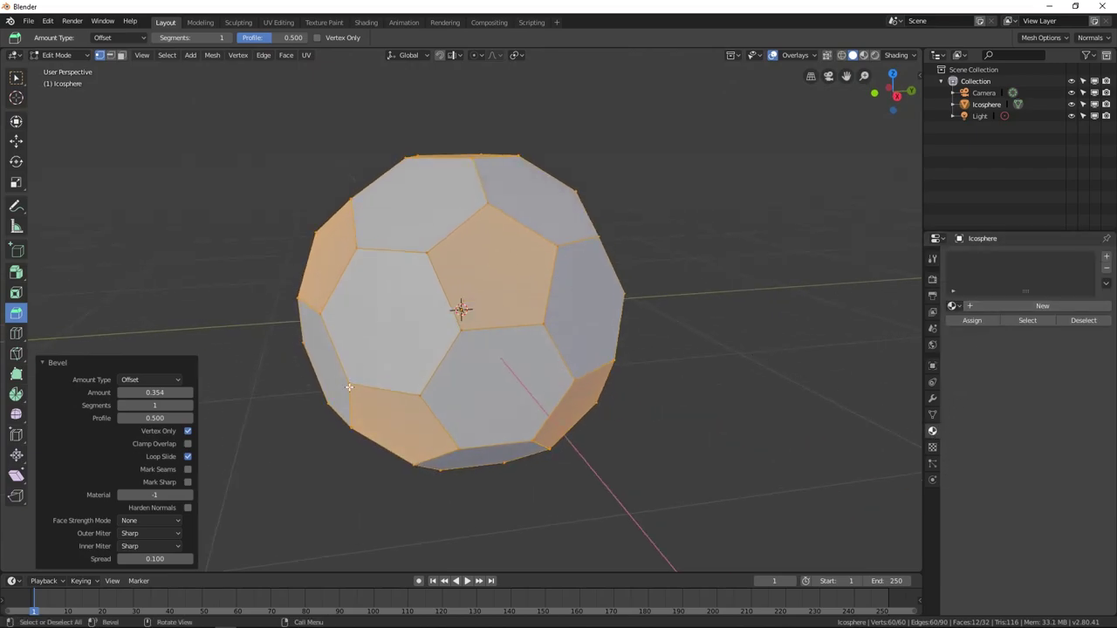
pyautogui.click(981, 308)
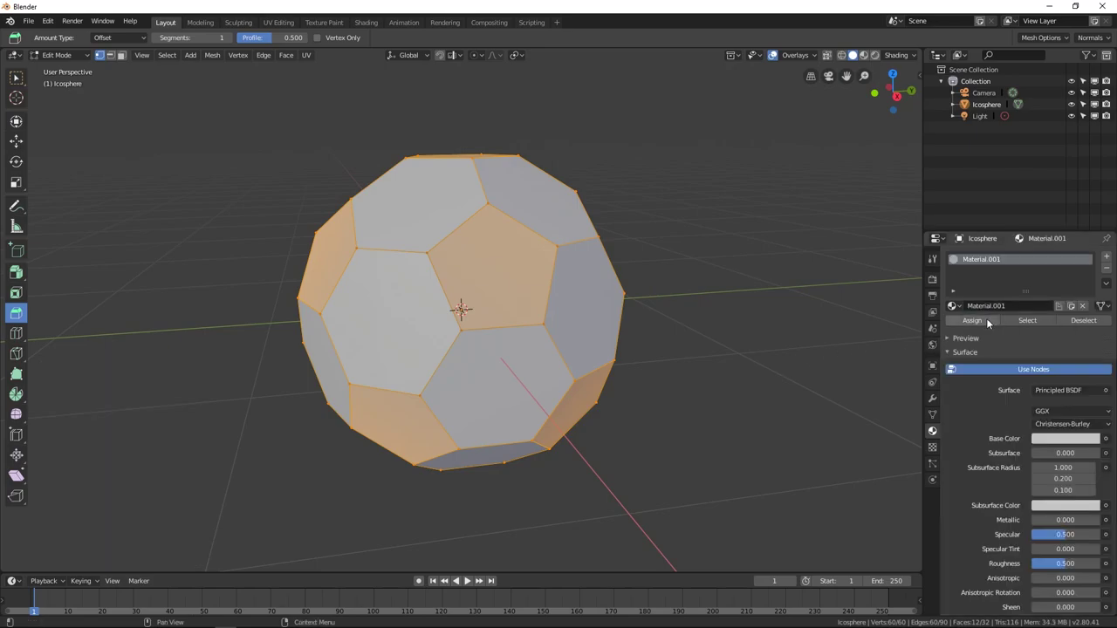
pyautogui.click(1060, 438)
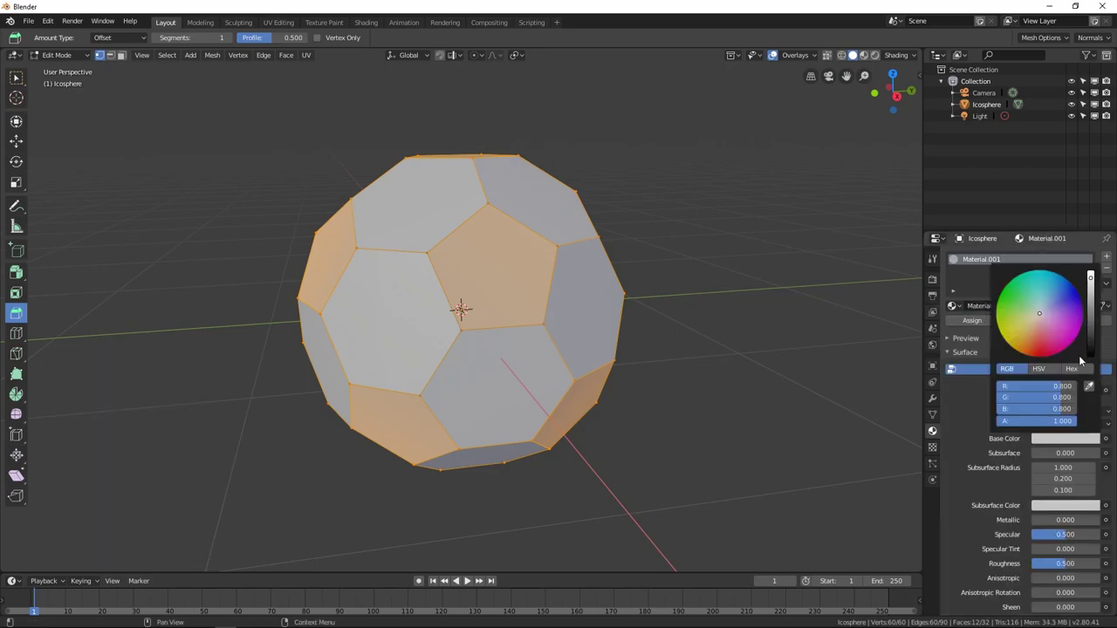
pyautogui.moveTo(1026, 382); pyautogui.dragTo(977, 382)
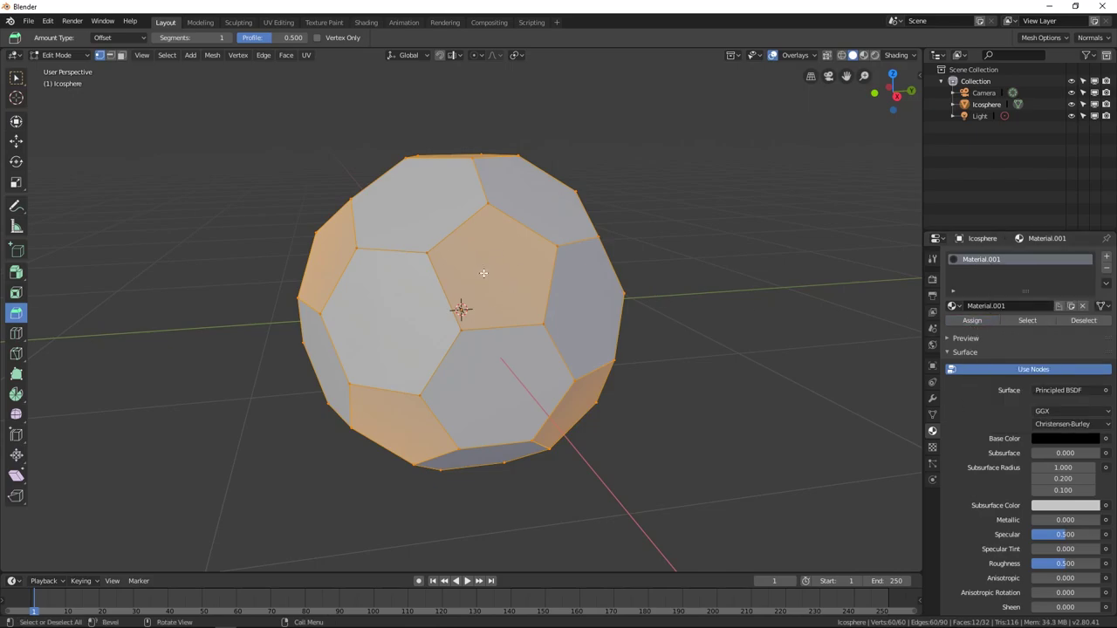
pyautogui.click(122, 56)
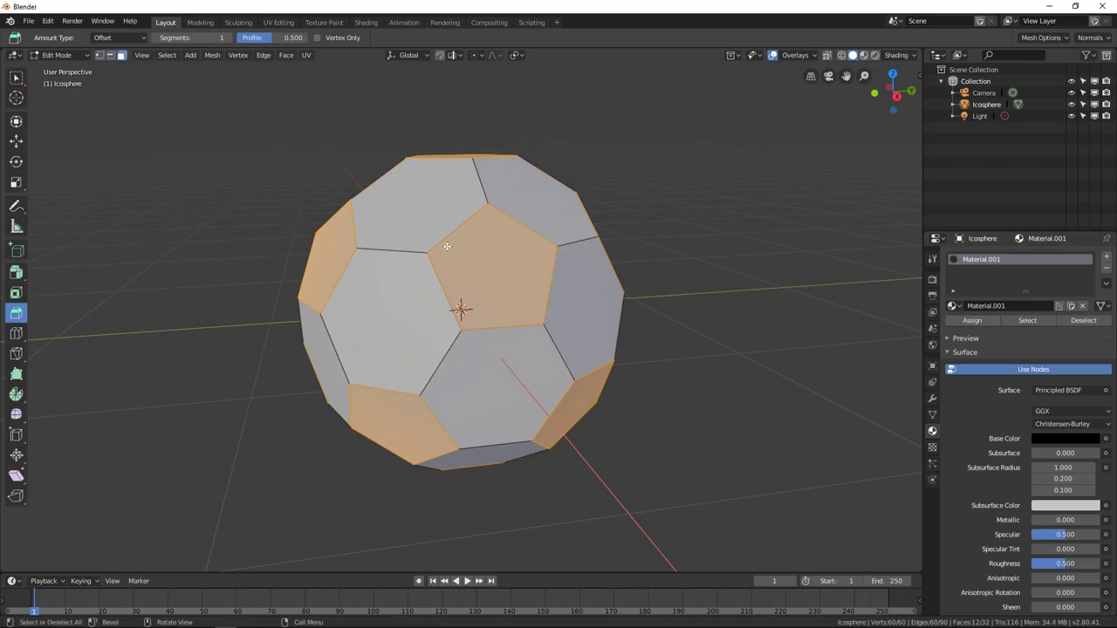
pyautogui.hotkey('ctrl', 'i')
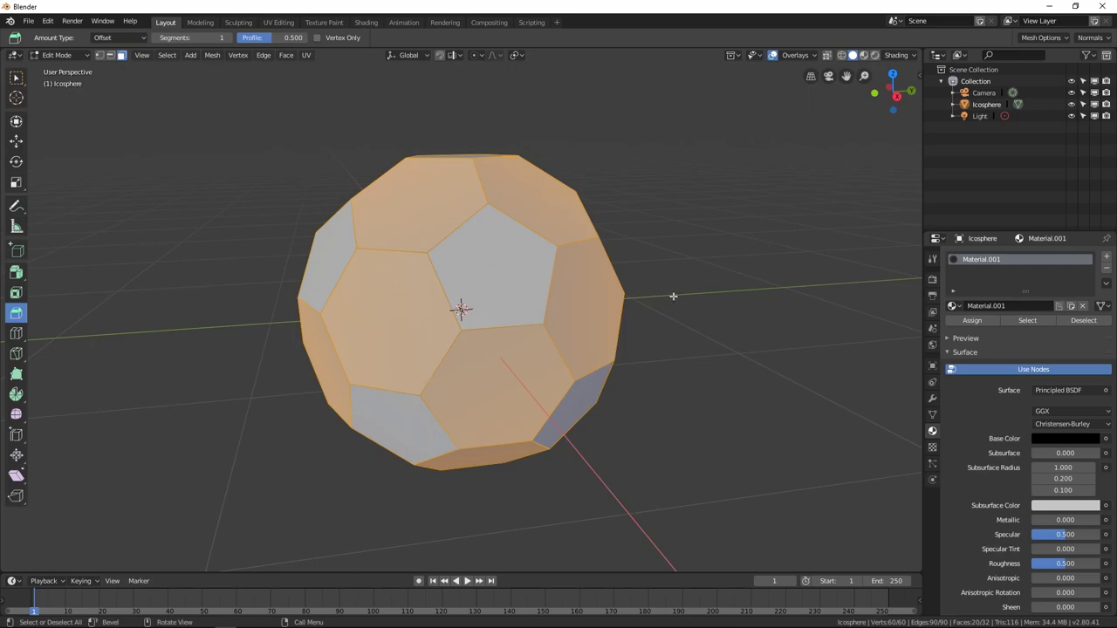
# Add a second material slot with a new material, Material.002.
pyautogui.click(1106, 255)
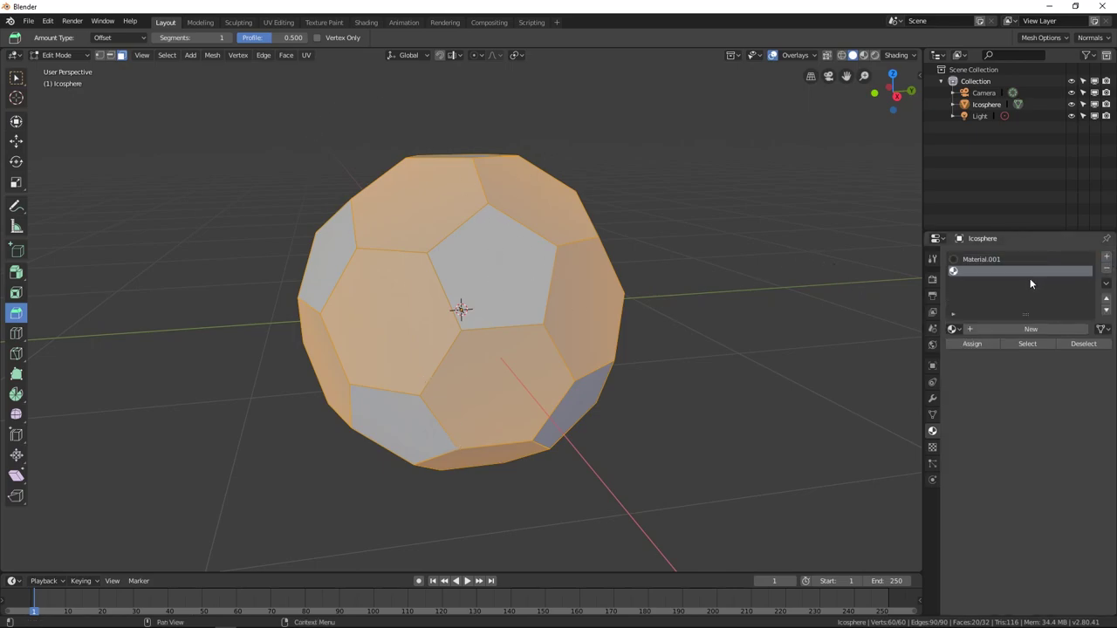
pyautogui.click(994, 329)
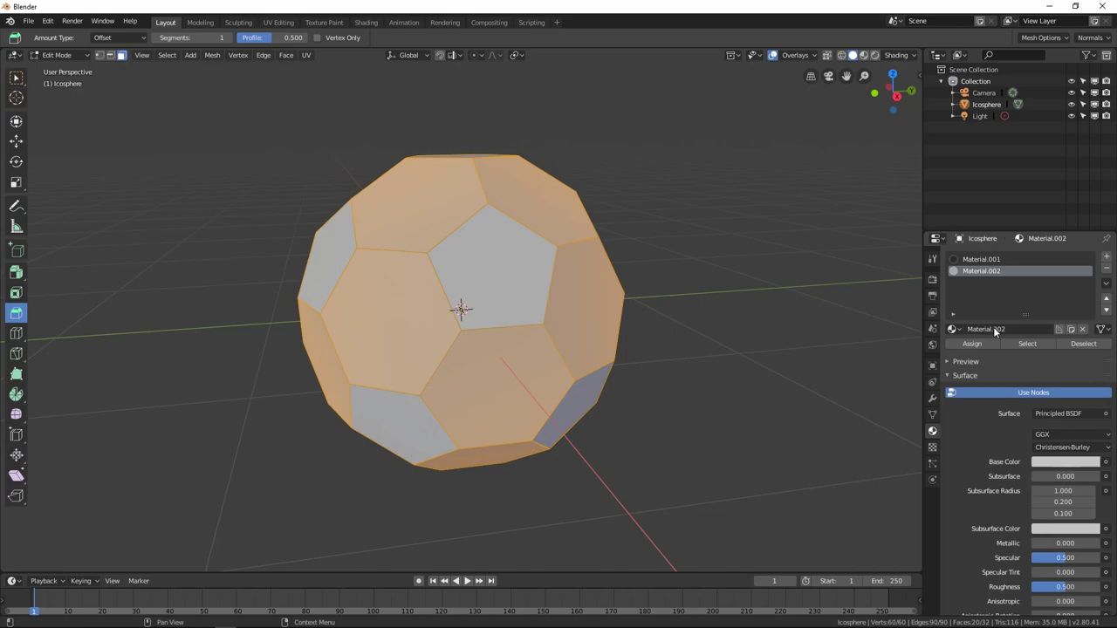
pyautogui.click(1057, 459)
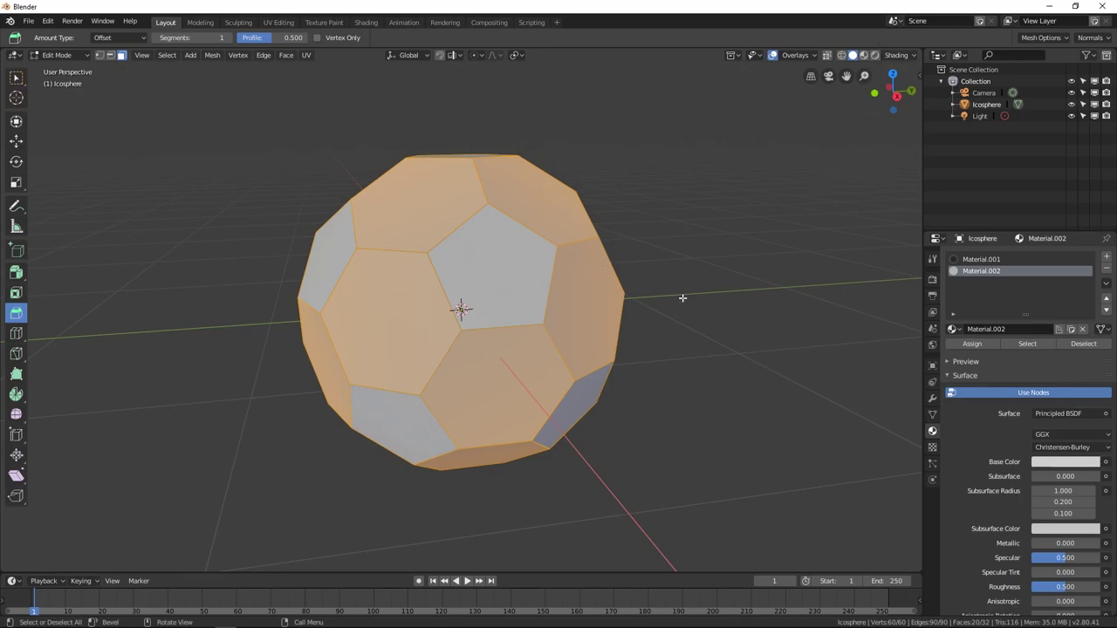
# View the ball in Rendered shading to inspect the black and white panels.
pyautogui.click(875, 55)
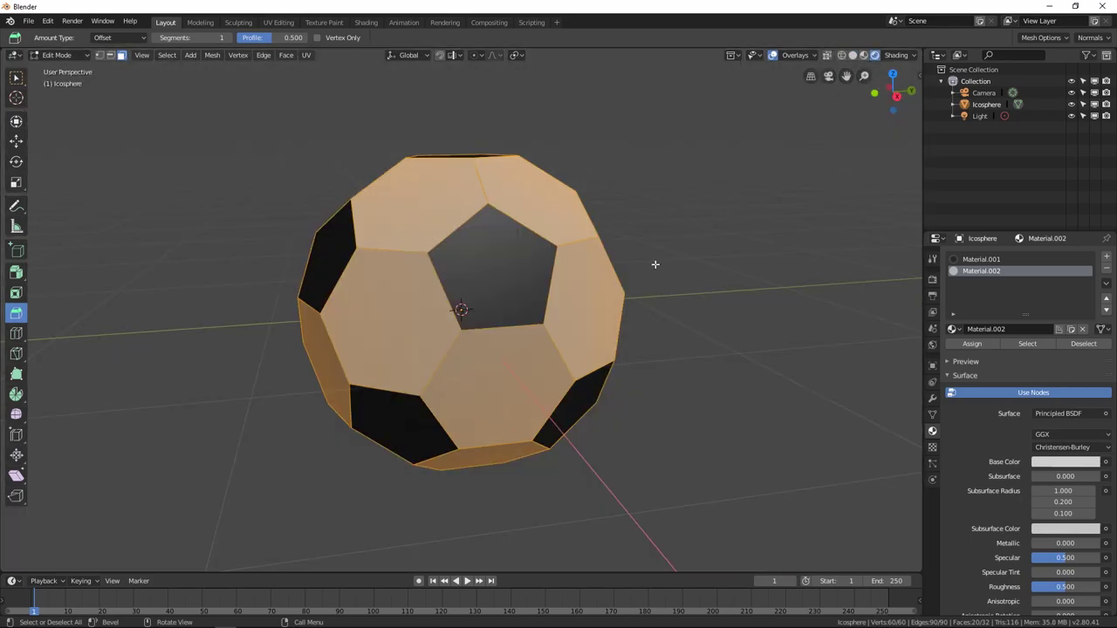
pyautogui.moveTo(646, 269); pyautogui.dragTo(576, 284, button='middle')
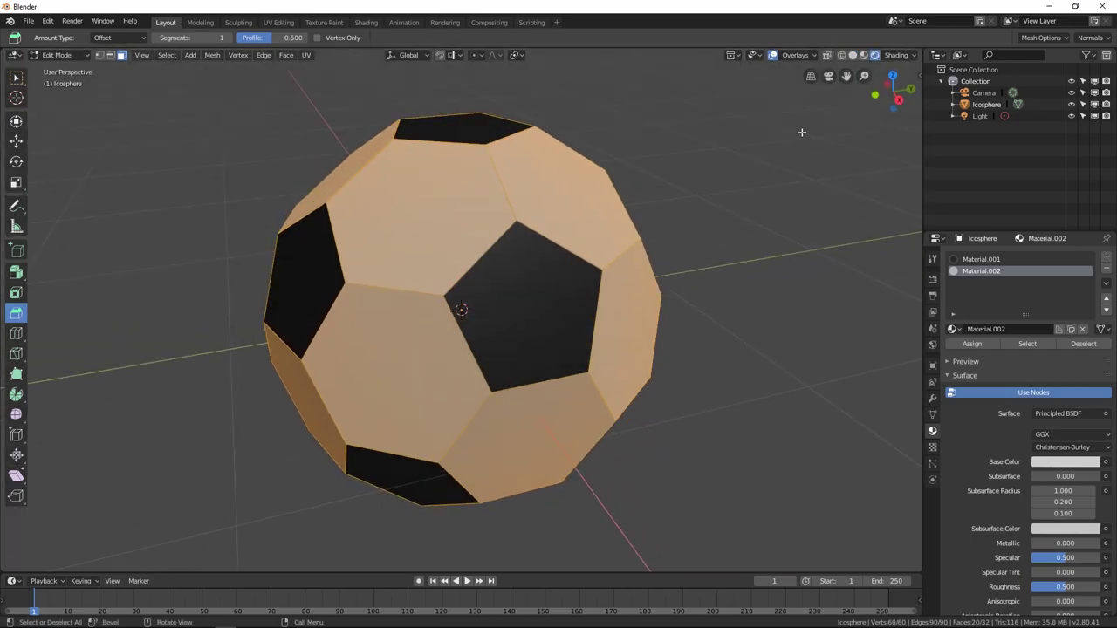
pyautogui.click(864, 56)
pyautogui.click(875, 56)
pyautogui.moveTo(598, 254); pyautogui.dragTo(543, 255, button='middle')
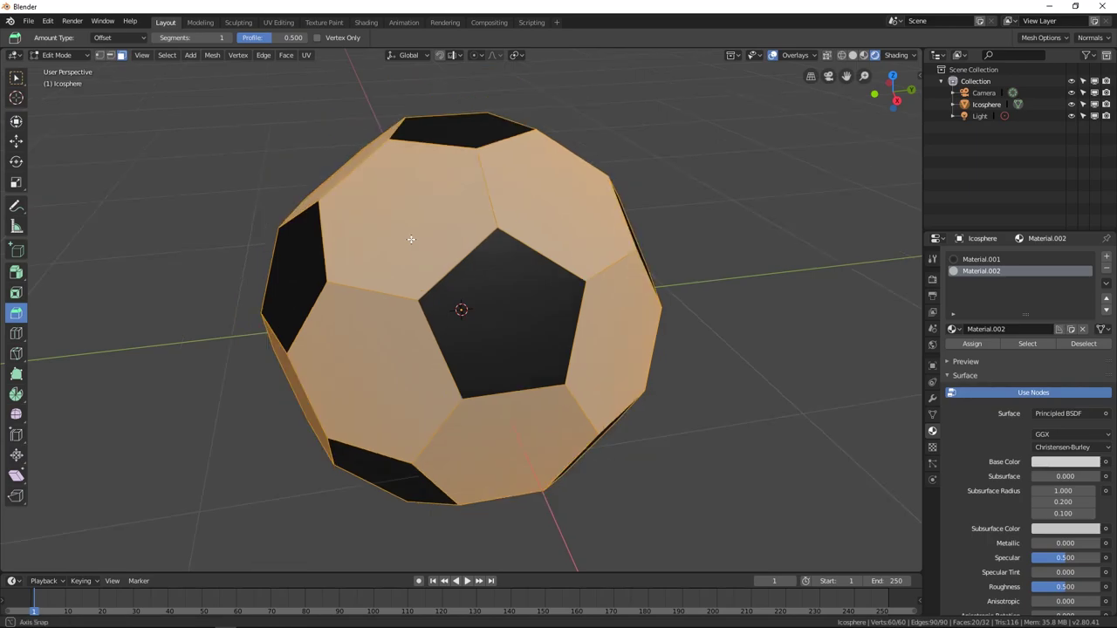
pyautogui.moveTo(406, 239); pyautogui.dragTo(414, 239, button='middle')
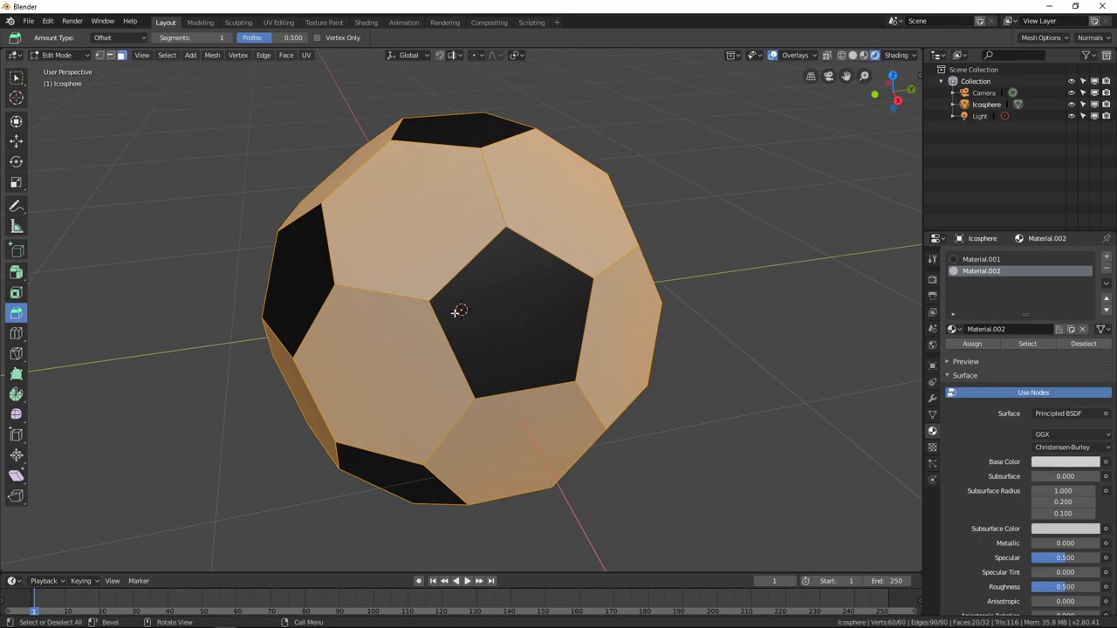
# Select all faces and choose the Extrude Individual Faces tool.
pyautogui.press('e')
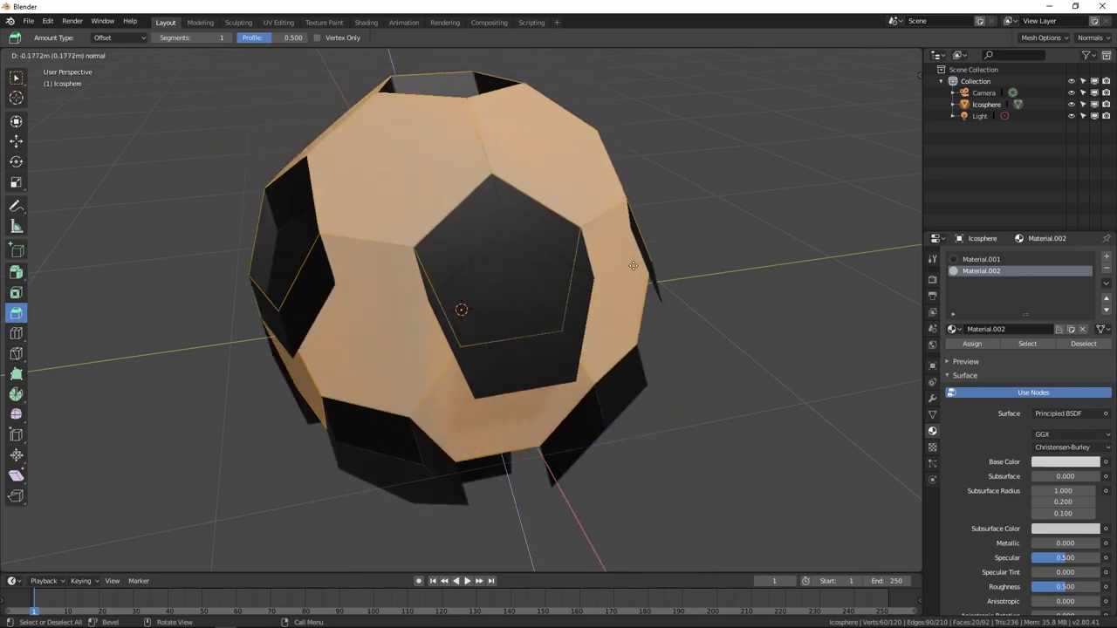
pyautogui.press('Escape')
pyautogui.hotkey('ctrl', 'z')
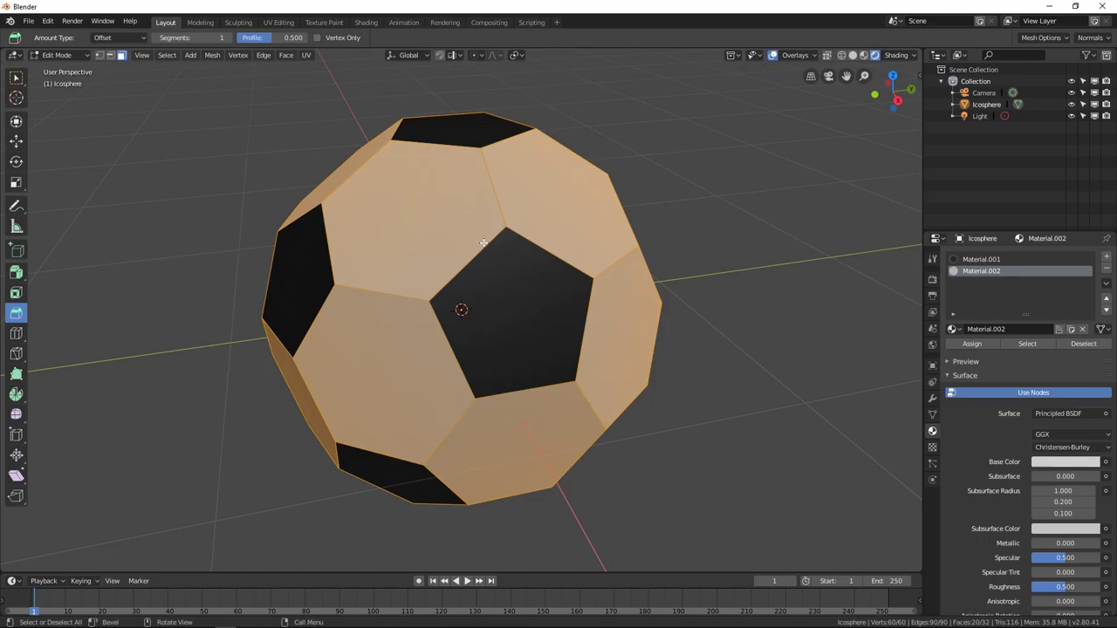
pyautogui.press('a')
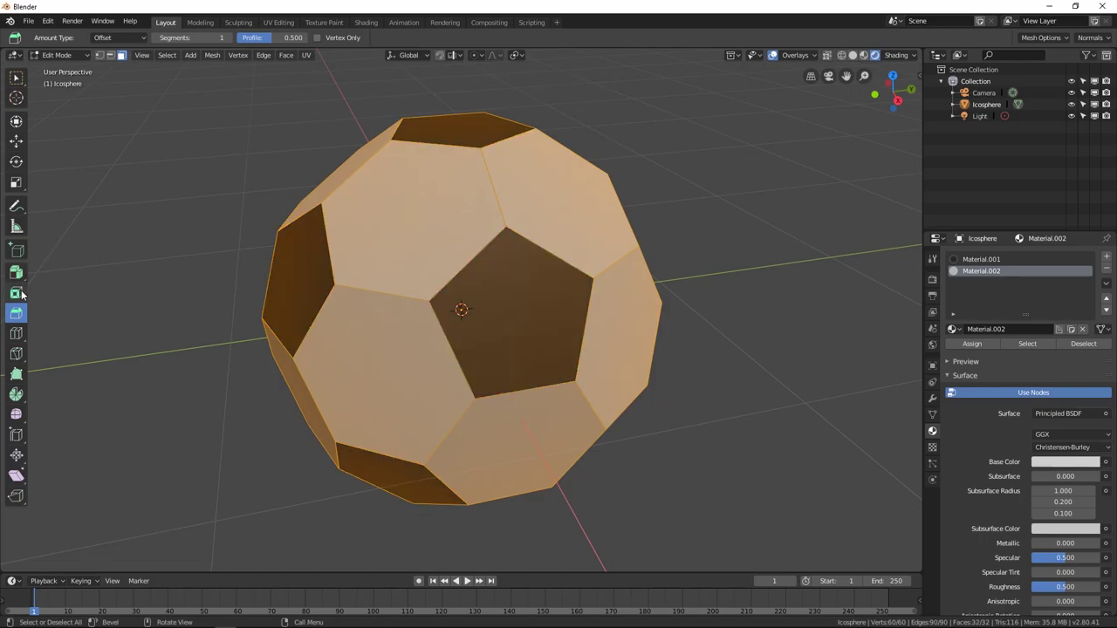
pyautogui.moveTo(15, 274); pyautogui.dragTo(77, 323)
pyautogui.moveTo(16, 276); pyautogui.dragTo(105, 327)
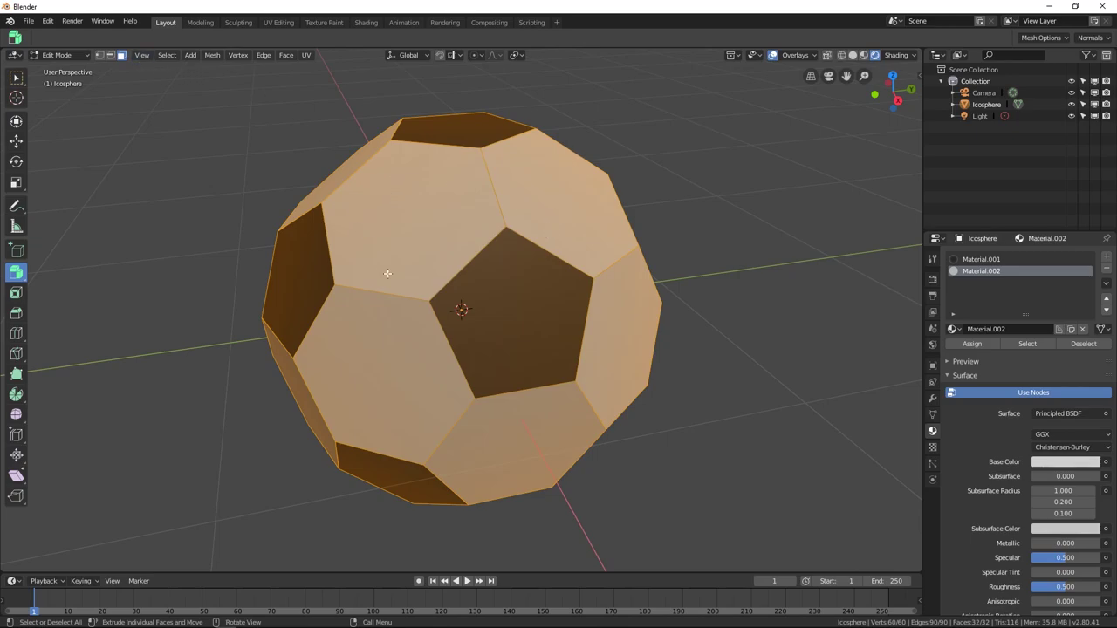
# Shrink every face inward along its normal by -0.026 and return to Object Mode.
pyautogui.press('e')
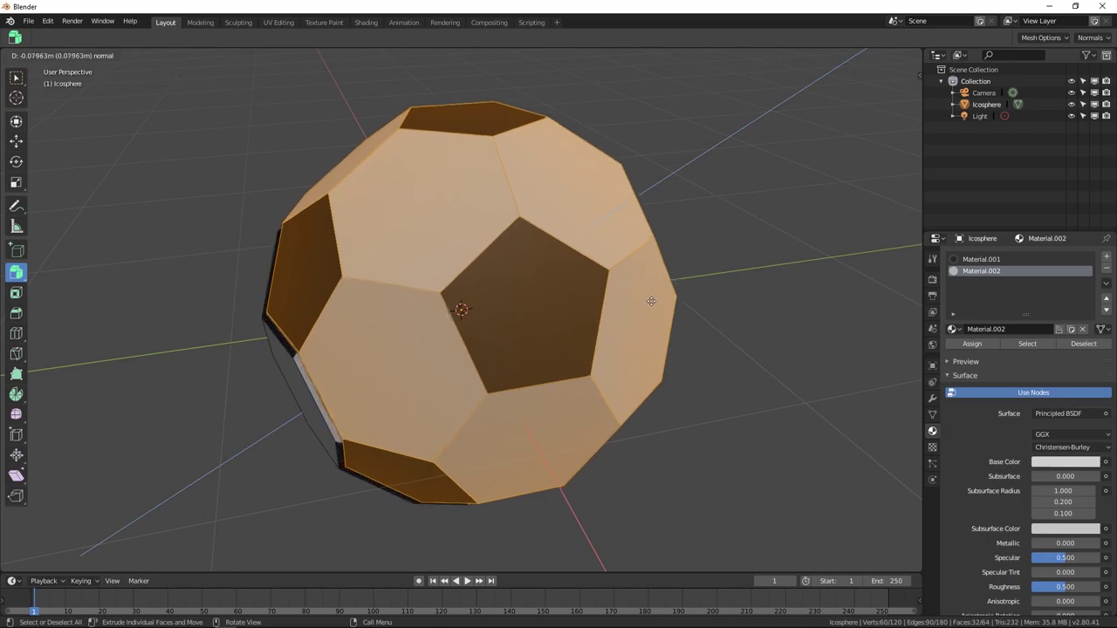
pyautogui.rightClick(758, 262)
pyautogui.hotkey('ctrl', 'z')
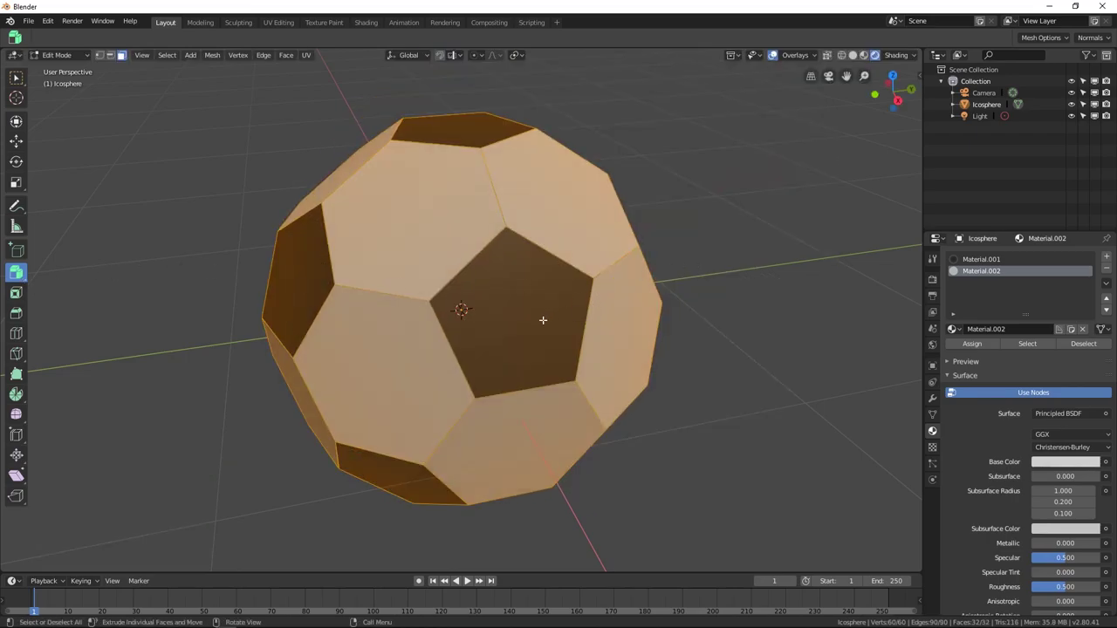
pyautogui.hotkey('alt', 's')
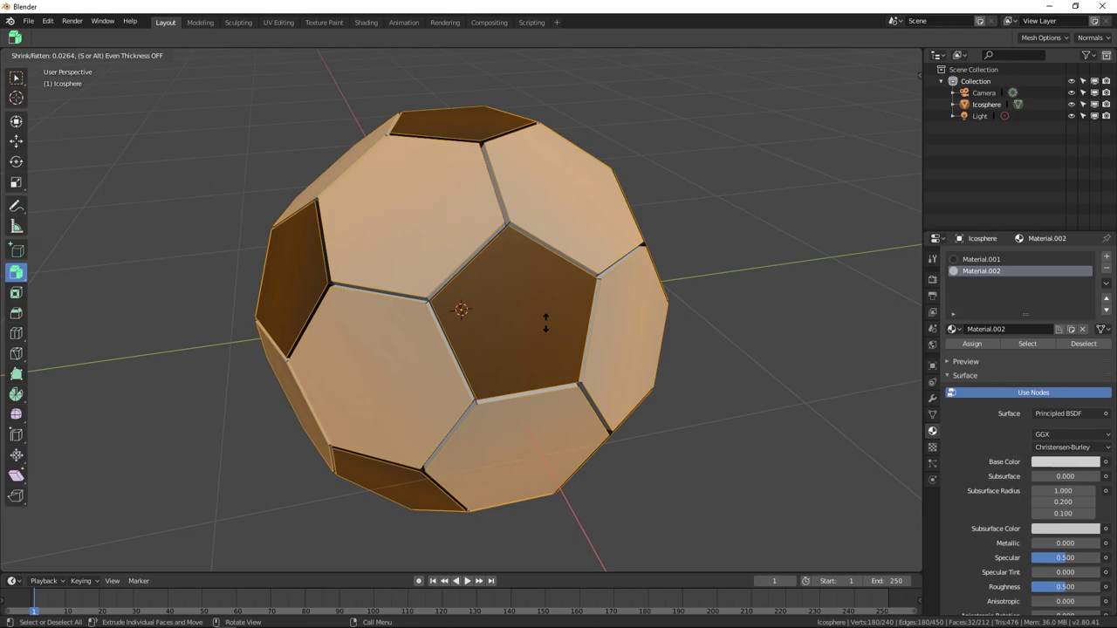
pyautogui.click(546, 323)
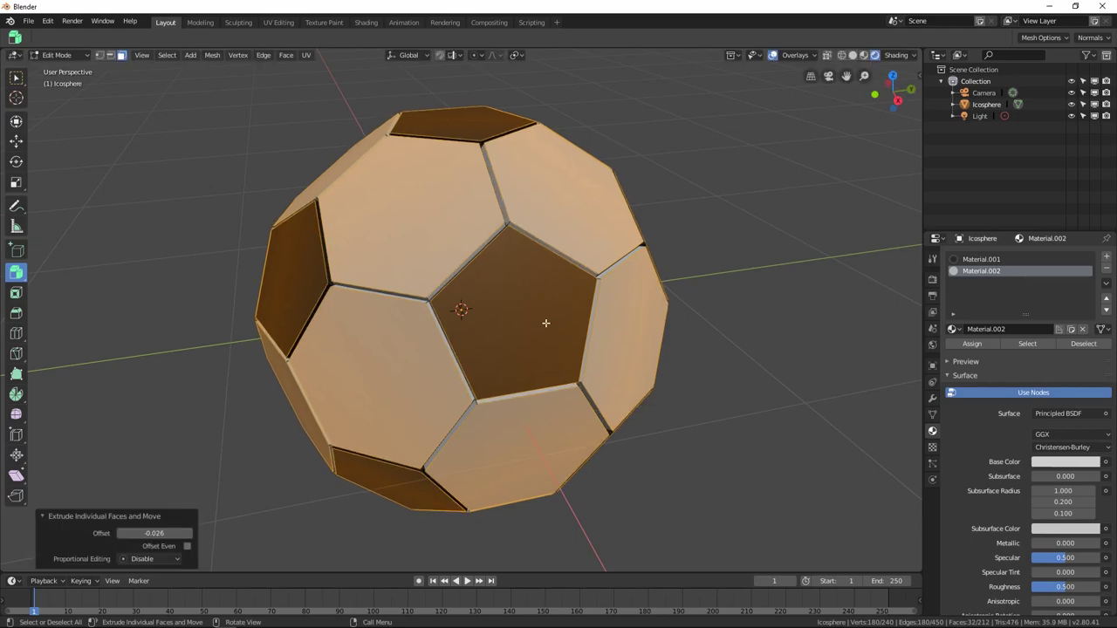
pyautogui.moveTo(616, 319); pyautogui.dragTo(605, 319, button='middle')
pyautogui.press('Tab')
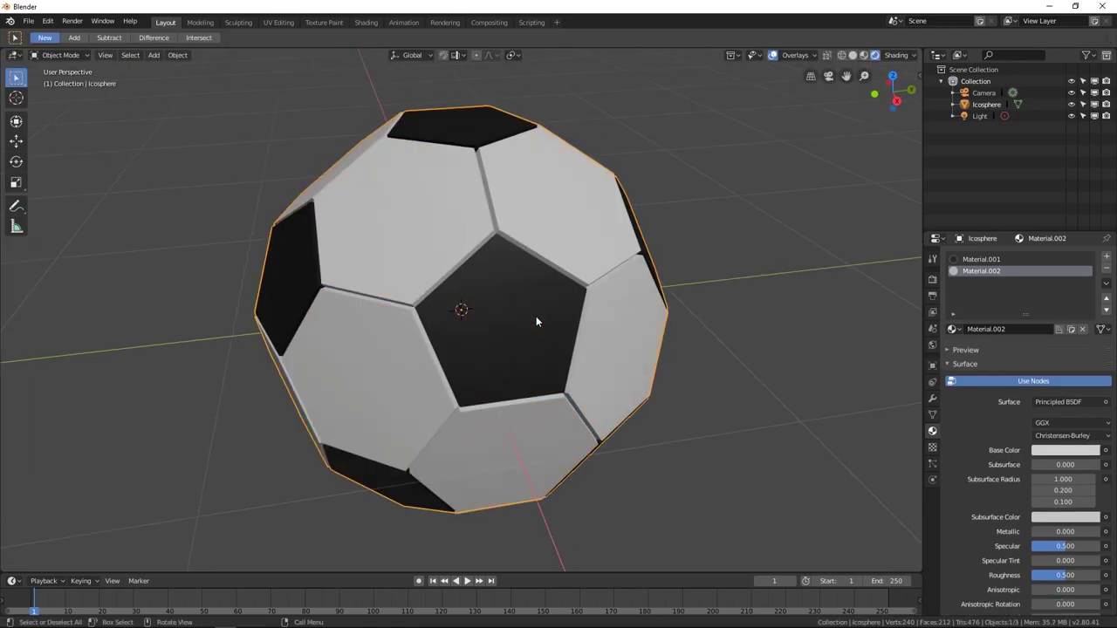
pyautogui.moveTo(538, 307)
pyautogui.mouseDown(button='middle')
pyautogui.moveTo(618, 252)
pyautogui.moveTo(524, 313)
pyautogui.mouseUp(button='middle')
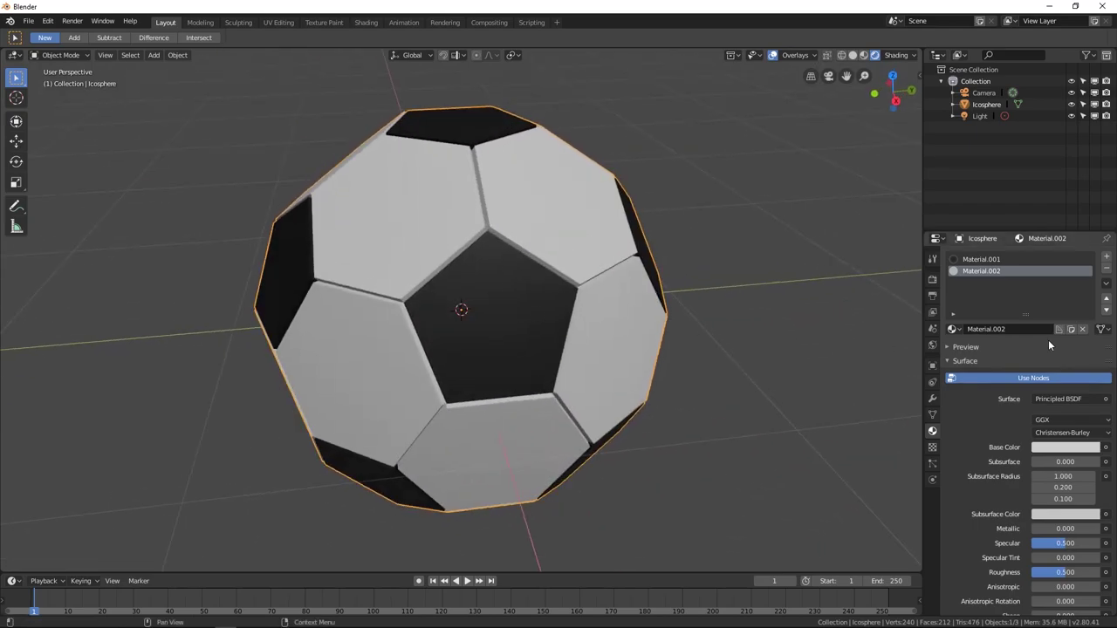
# Add a Subdivision Surface modifier to round the ball.
pyautogui.click(932, 399)
pyautogui.click(990, 258)
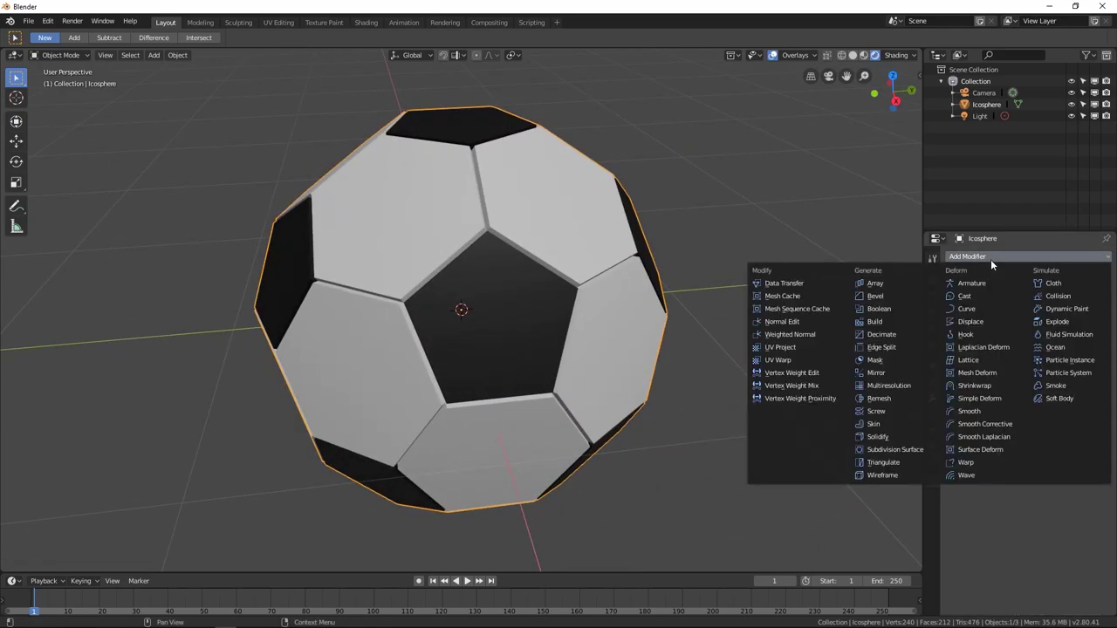
pyautogui.click(892, 448)
pyautogui.moveTo(602, 345); pyautogui.dragTo(502, 247, button='middle')
pyautogui.scroll(2, 625, 331)
pyautogui.moveTo(577, 302); pyautogui.dragTo(593, 276, button='middle')
# Enter Edit Mode, select the whole mesh, and show the N sidebar.
pyautogui.press('Tab')
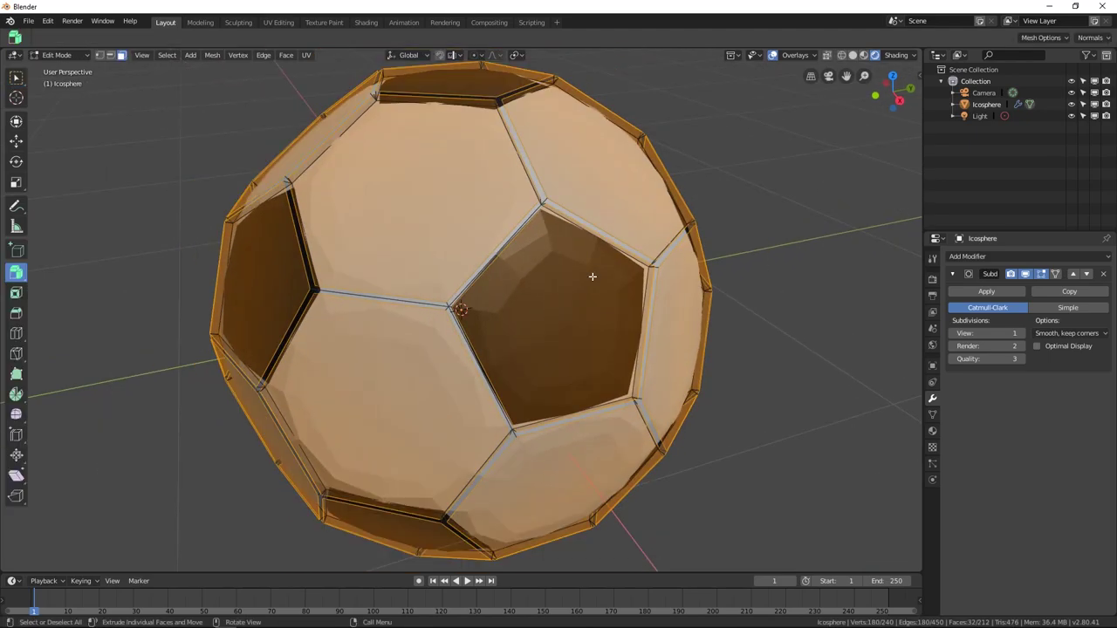
pyautogui.press('a')
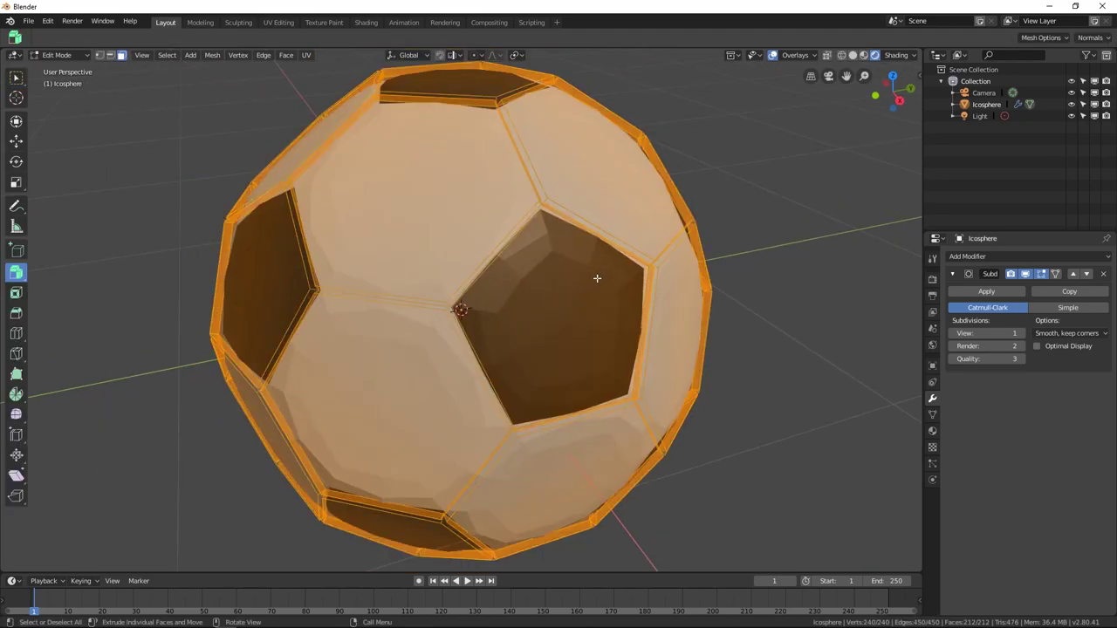
pyautogui.press('n')
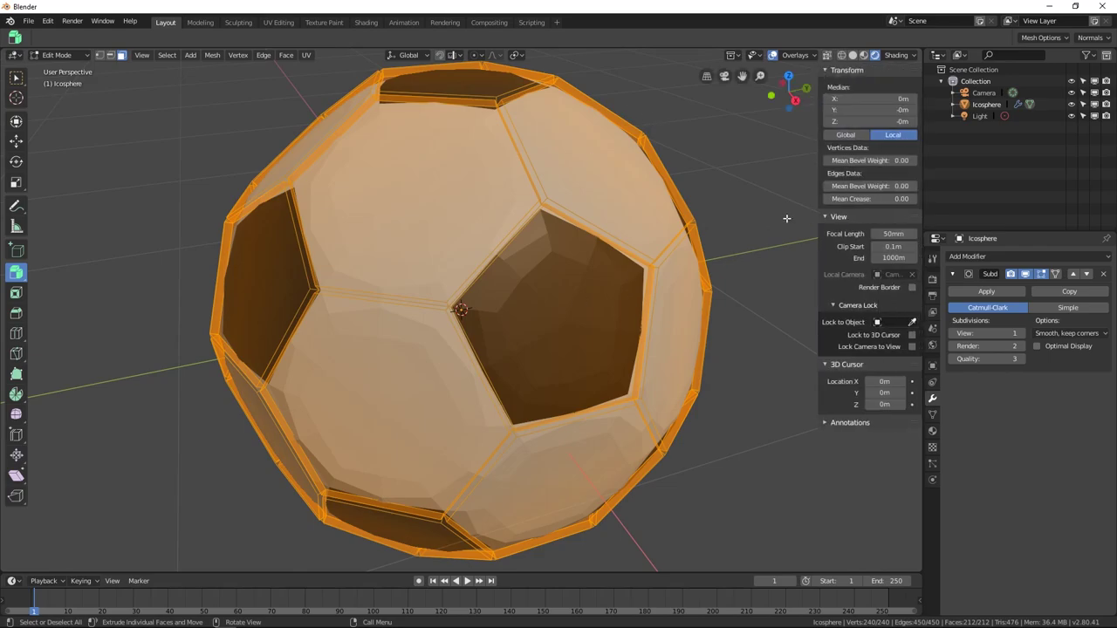
# Raise the edges' Mean Crease to about 0.99 and check the result in Object Mode.
pyautogui.moveTo(859, 199); pyautogui.dragTo(915, 199)
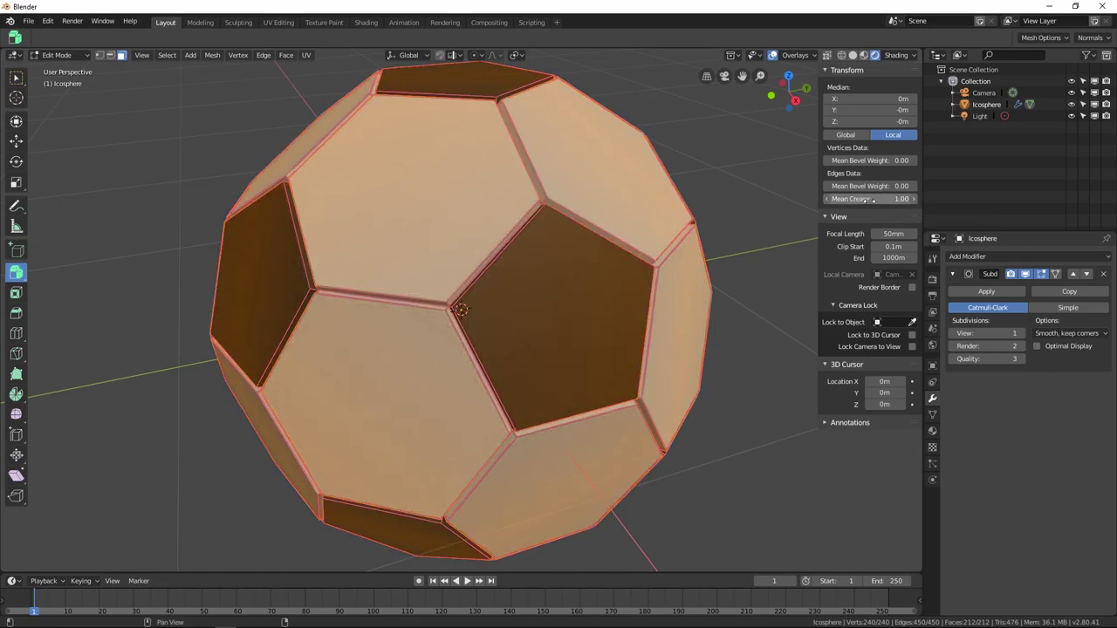
pyautogui.press('Tab')
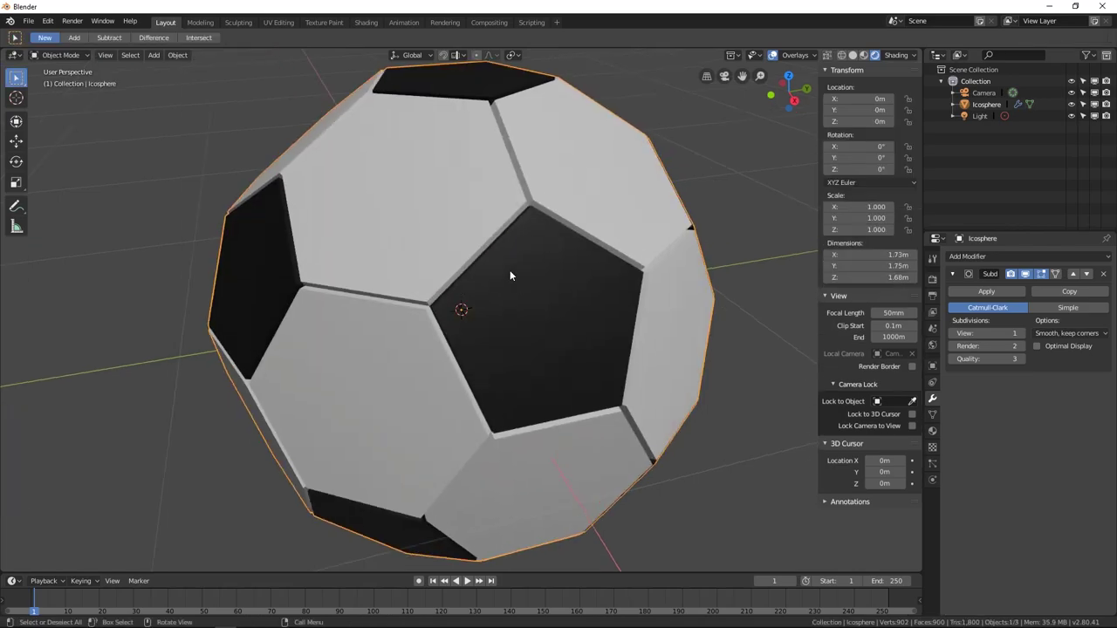
pyautogui.moveTo(509, 275); pyautogui.dragTo(506, 267, button='middle')
pyautogui.press('Tab')
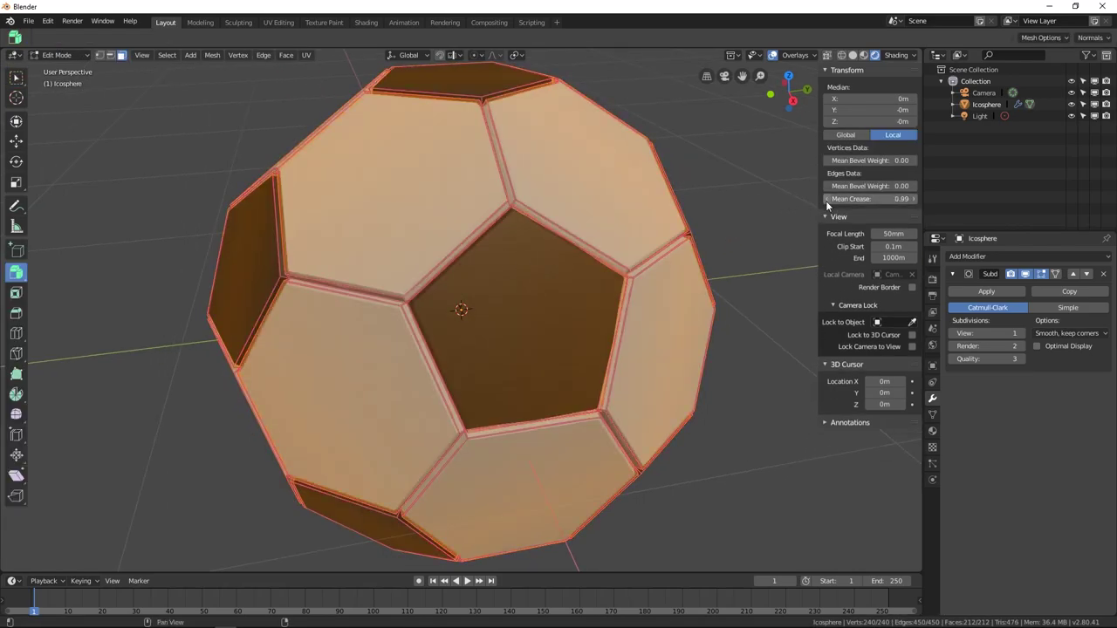
pyautogui.press('Tab')
pyautogui.moveTo(692, 253); pyautogui.dragTo(591, 277, button='middle')
pyautogui.scroll(-3, 563, 305)
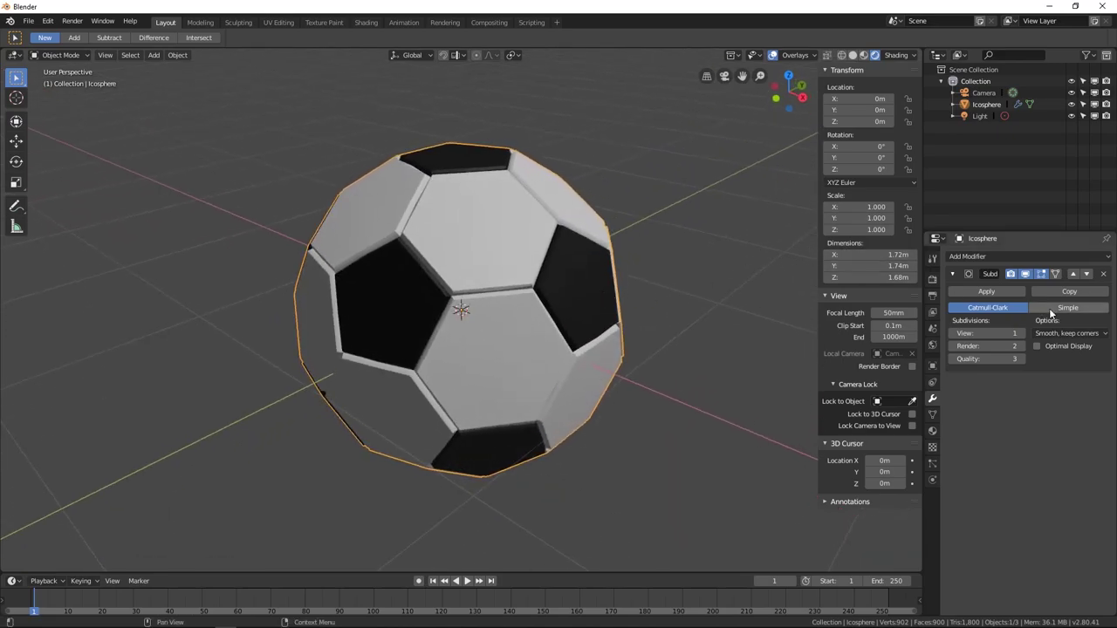
# Add a Cast modifier to the ball.
pyautogui.click(968, 256)
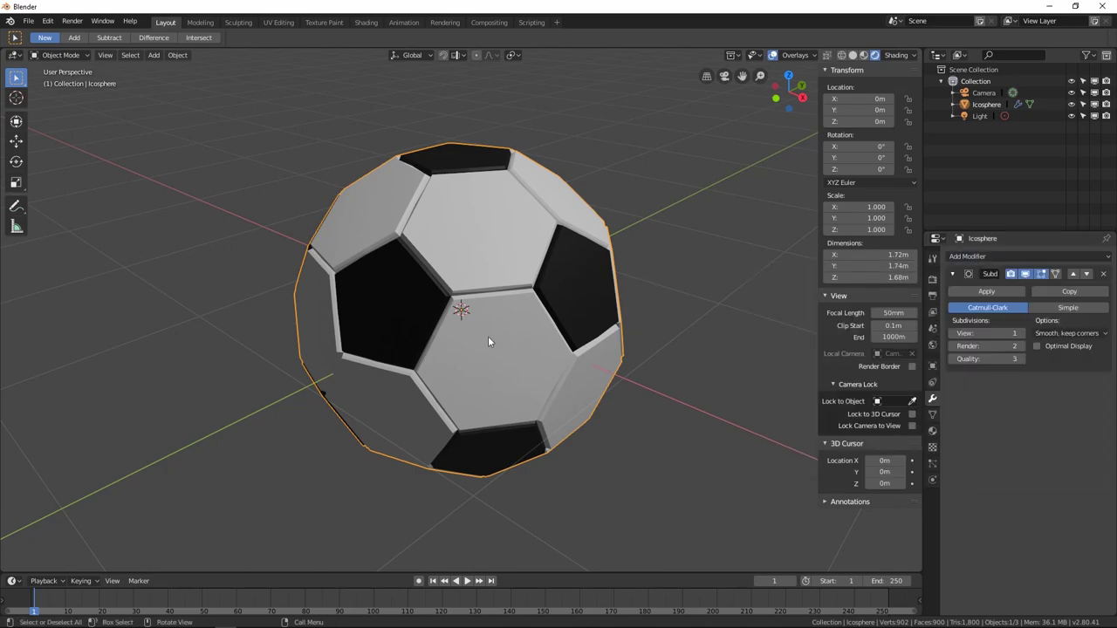
pyautogui.click(995, 257)
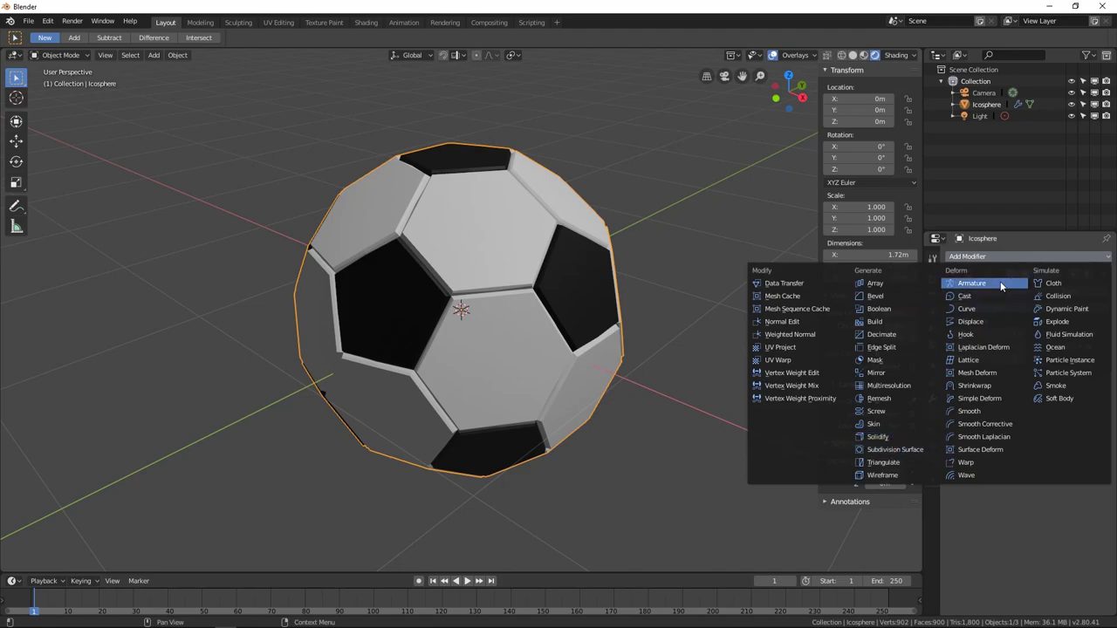
pyautogui.click(979, 297)
pyautogui.scroll(2, 438, 243)
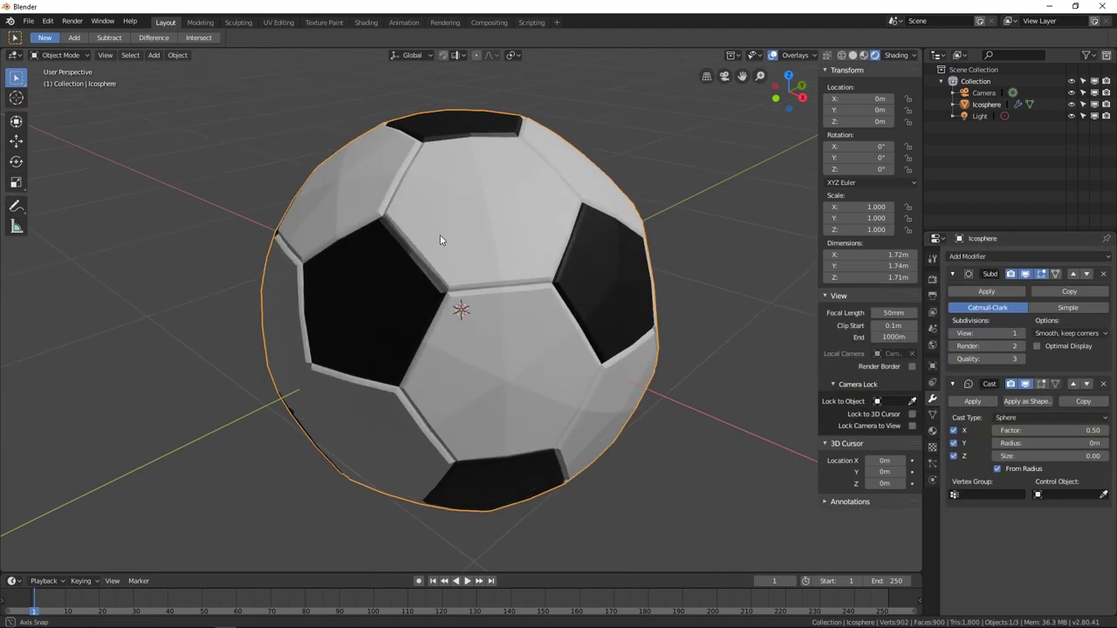
pyautogui.moveTo(439, 233); pyautogui.dragTo(410, 216, button='middle')
pyautogui.moveTo(364, 167); pyautogui.dragTo(399, 188, button='middle')
pyautogui.scroll(-2, 520, 198)
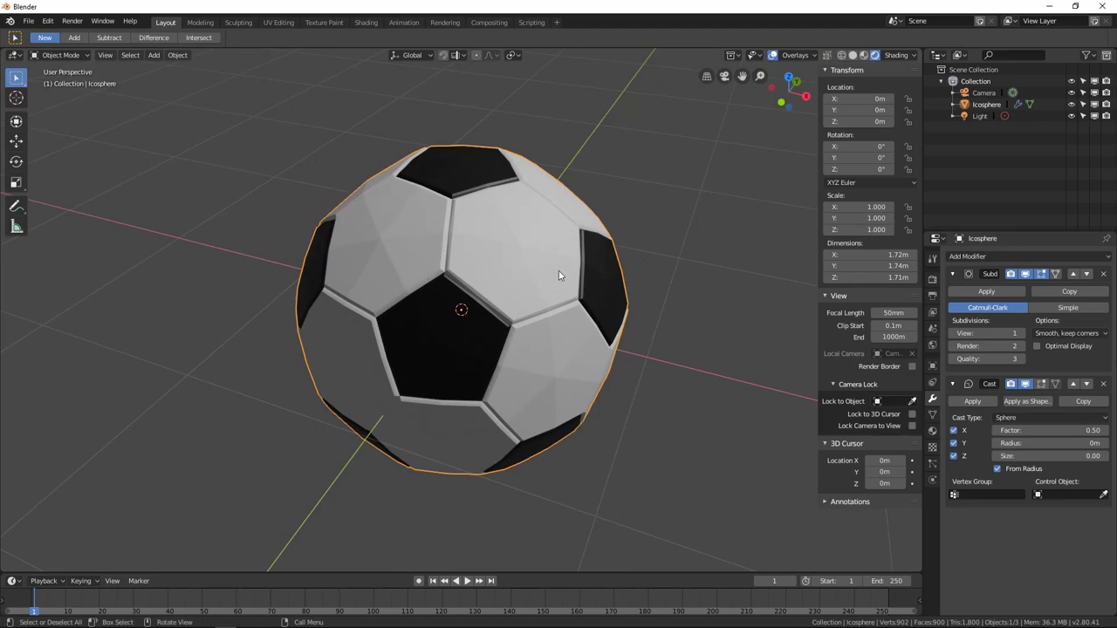
pyautogui.moveTo(560, 275); pyautogui.dragTo(365, 197, button='middle')
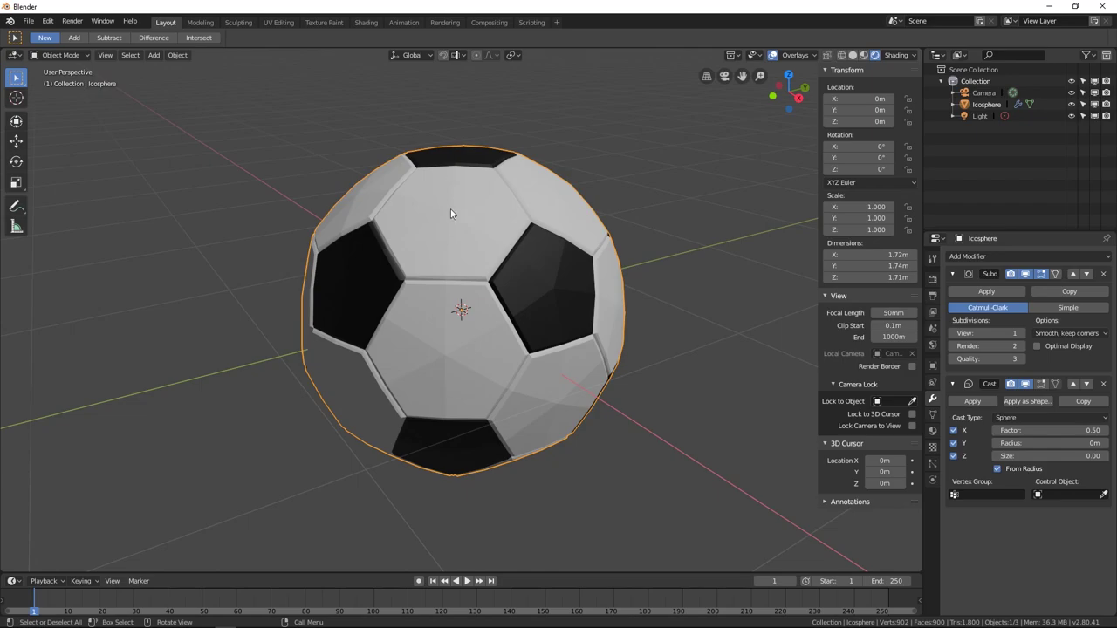
pyautogui.moveTo(459, 219); pyautogui.dragTo(489, 249, button='middle')
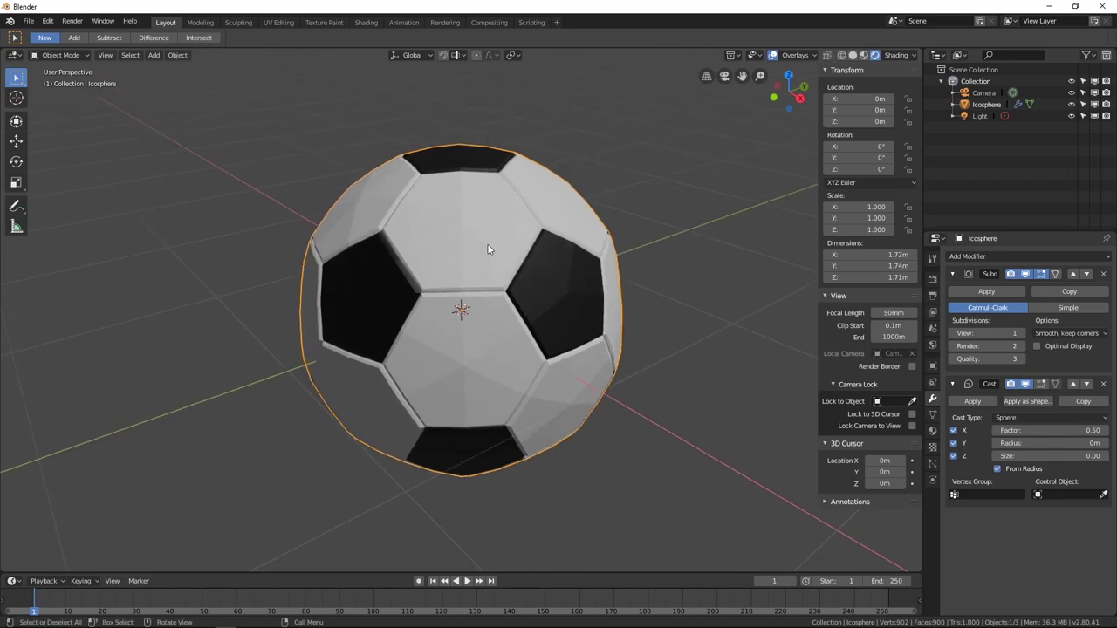
# Set the Cast modifier's Factor to 0.85.
pyautogui.click(1024, 430)
pyautogui.write('0.8')
pyautogui.press('Return')
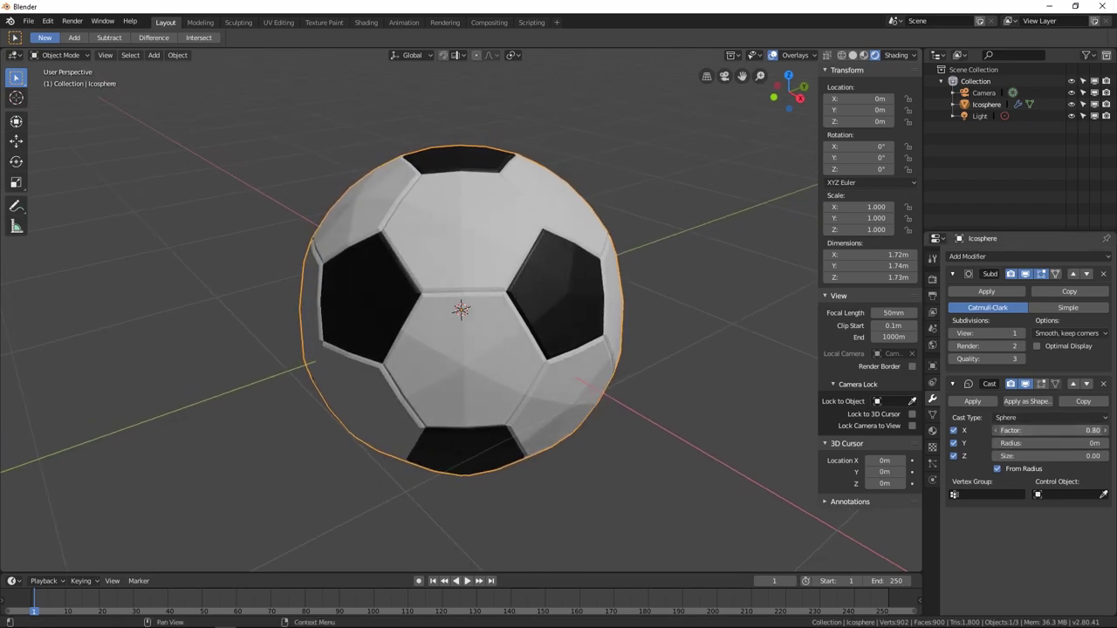
pyautogui.moveTo(1047, 430)
pyautogui.mouseDown()
pyautogui.moveTo(1012, 431)
pyautogui.moveTo(1047, 430)
pyautogui.mouseUp()
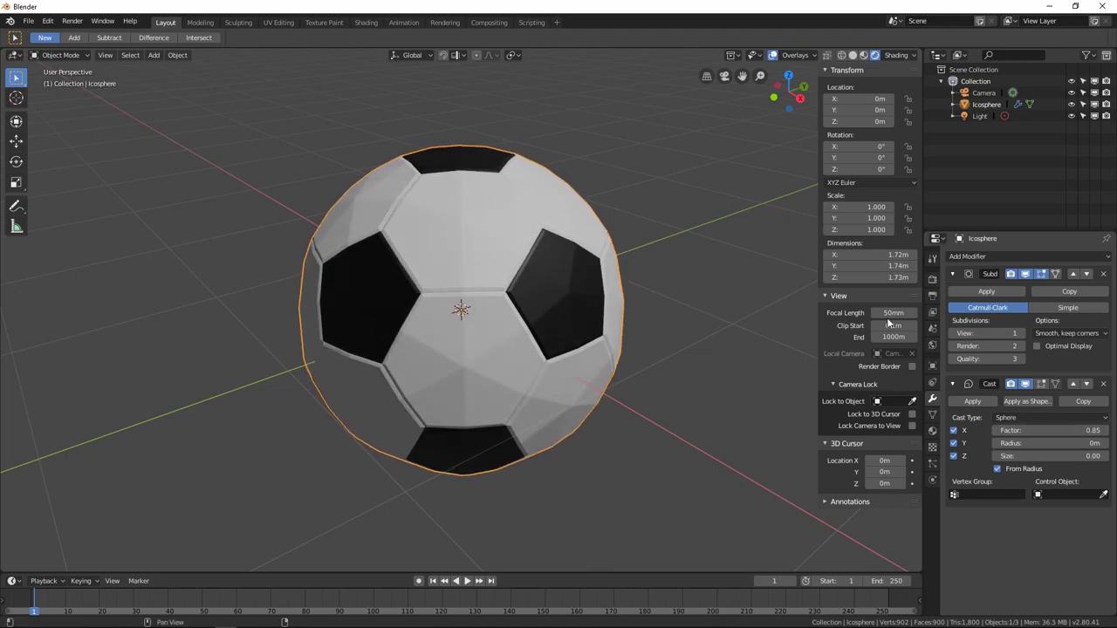
# Raise the Subdivision Surface viewport level to 3.
pyautogui.press('Tab')
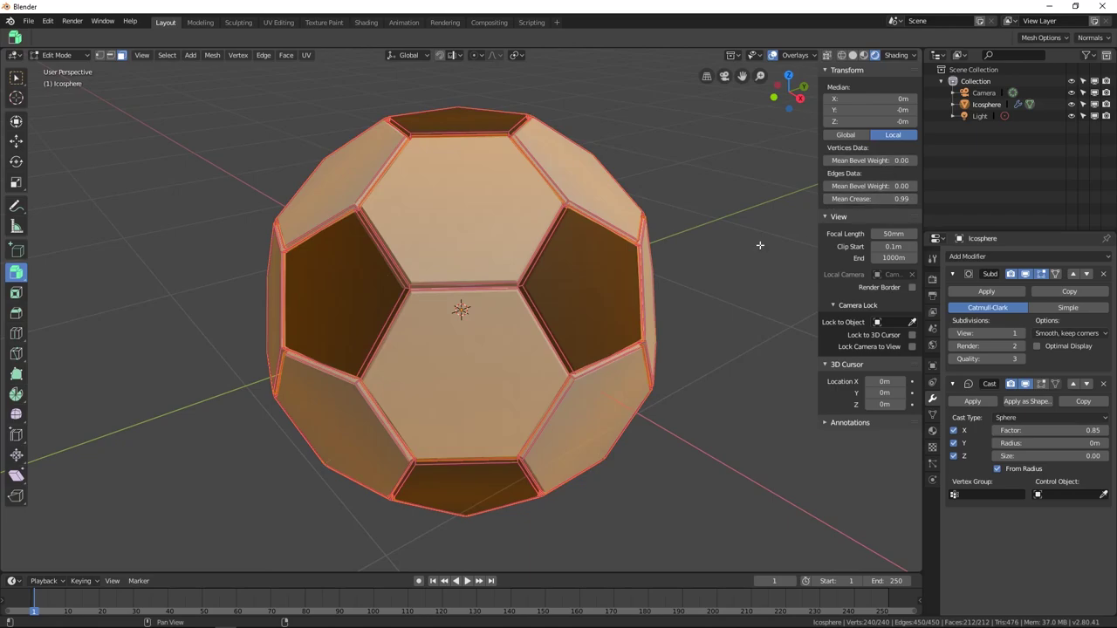
pyautogui.press('Tab')
pyautogui.press('Tab')
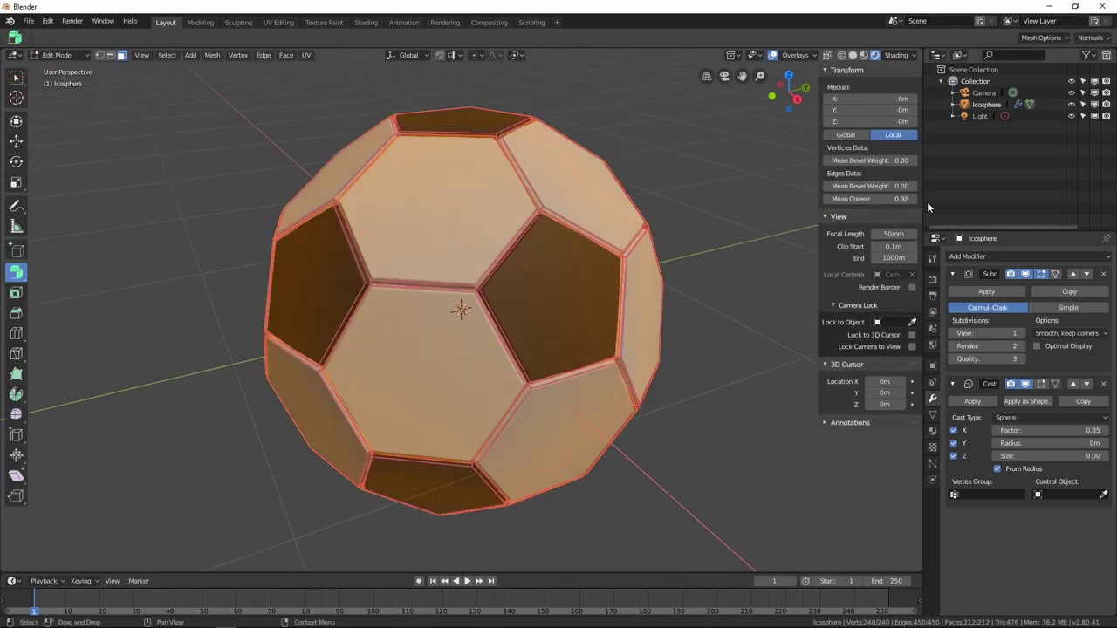
pyautogui.press('Tab')
pyautogui.moveTo(541, 252); pyautogui.dragTo(554, 251, button='middle')
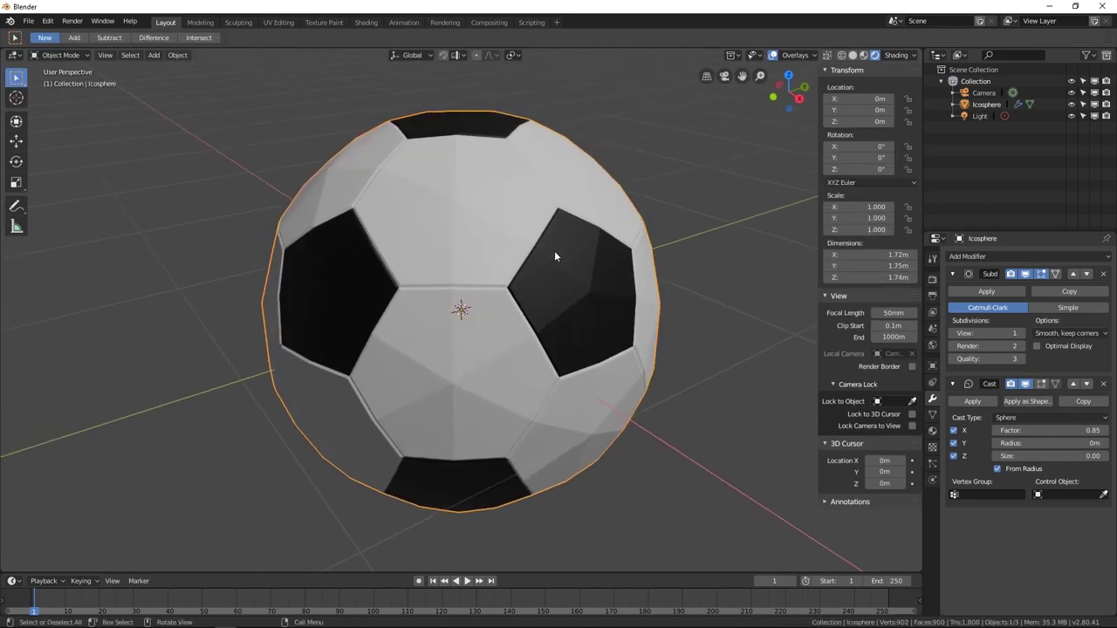
pyautogui.press('Tab')
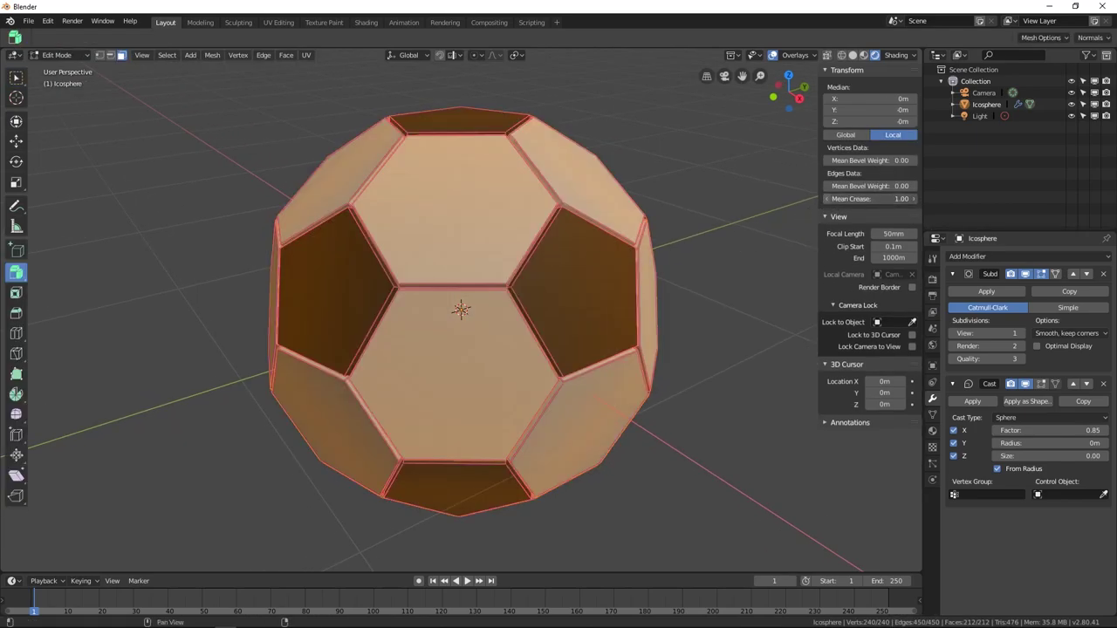
pyautogui.press('Tab')
pyautogui.moveTo(624, 271); pyautogui.dragTo(613, 273, button='middle')
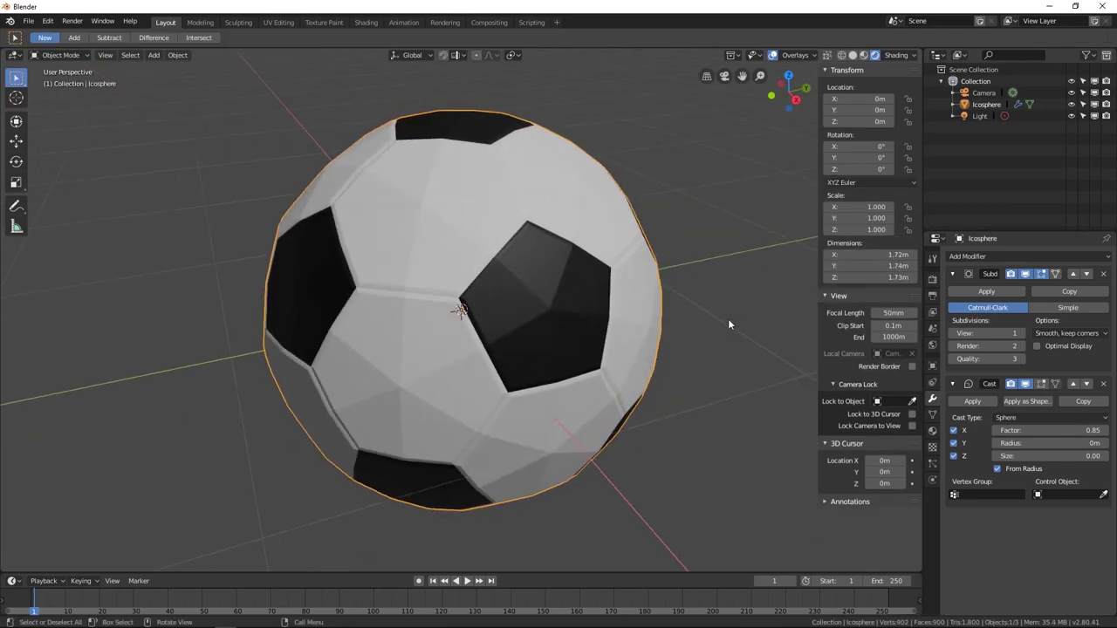
pyautogui.click(1021, 333)
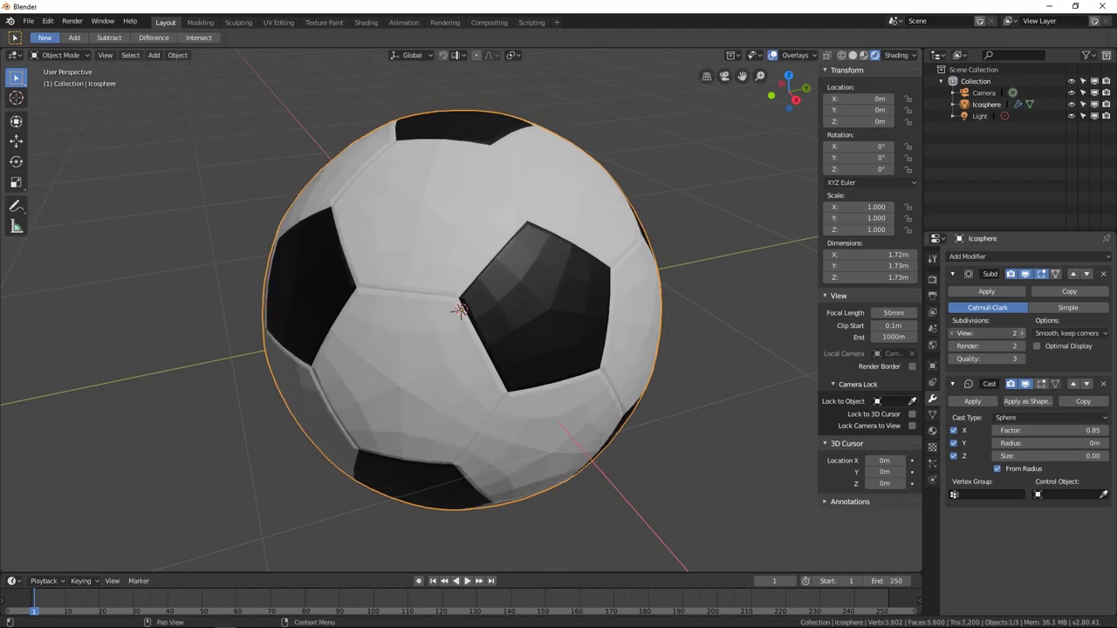
pyautogui.click(1021, 333)
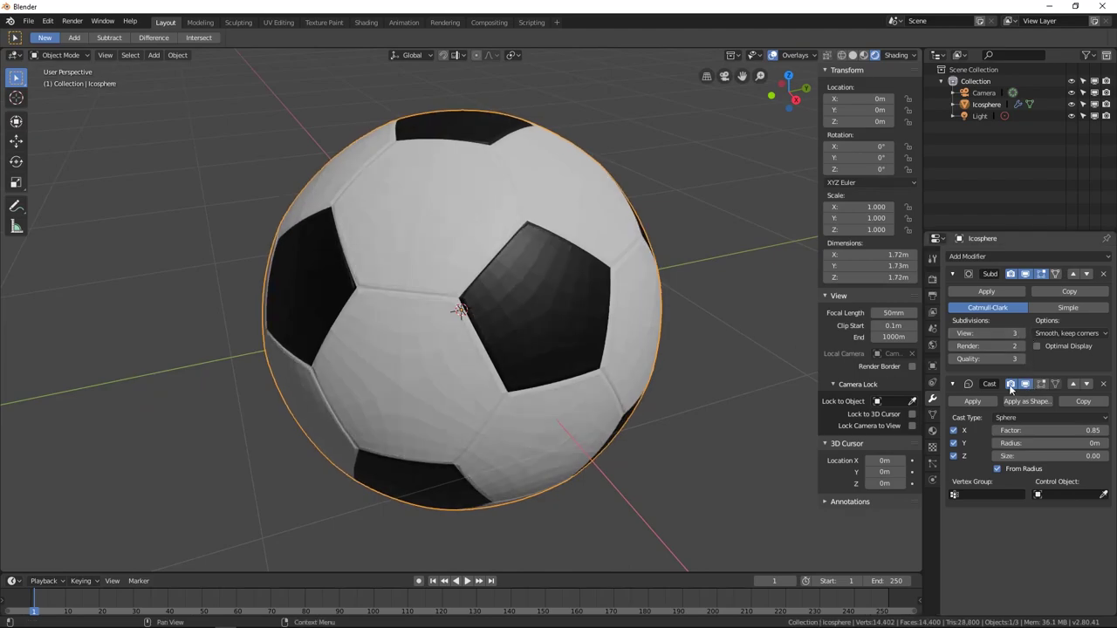
# Set the edges' Mean Crease to 1.00 and preview the ball in Object Mode.
pyautogui.press('Tab')
pyautogui.click(913, 199)
pyautogui.press('Tab')
pyautogui.press('Tab')
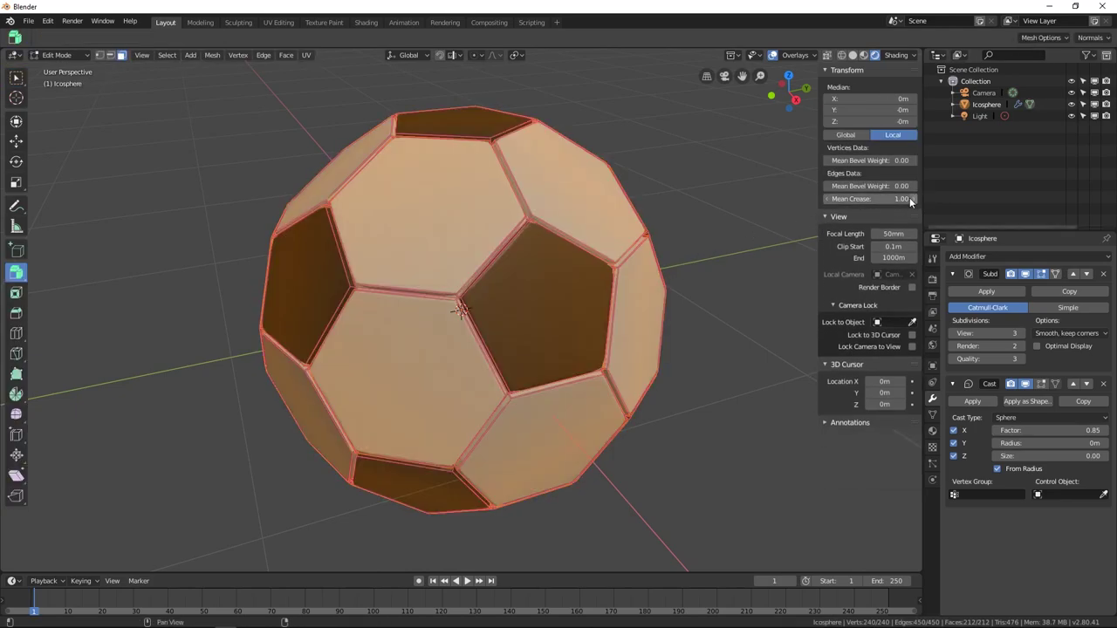
pyautogui.press('Tab')
pyautogui.moveTo(712, 277)
pyautogui.mouseDown(button='middle')
pyautogui.moveTo(723, 287)
pyautogui.moveTo(675, 302)
pyautogui.moveTo(710, 274)
pyautogui.mouseUp(button='middle')
# Add a second Subdivision Surface modifier after the Cast modifier.
pyautogui.click(1058, 256)
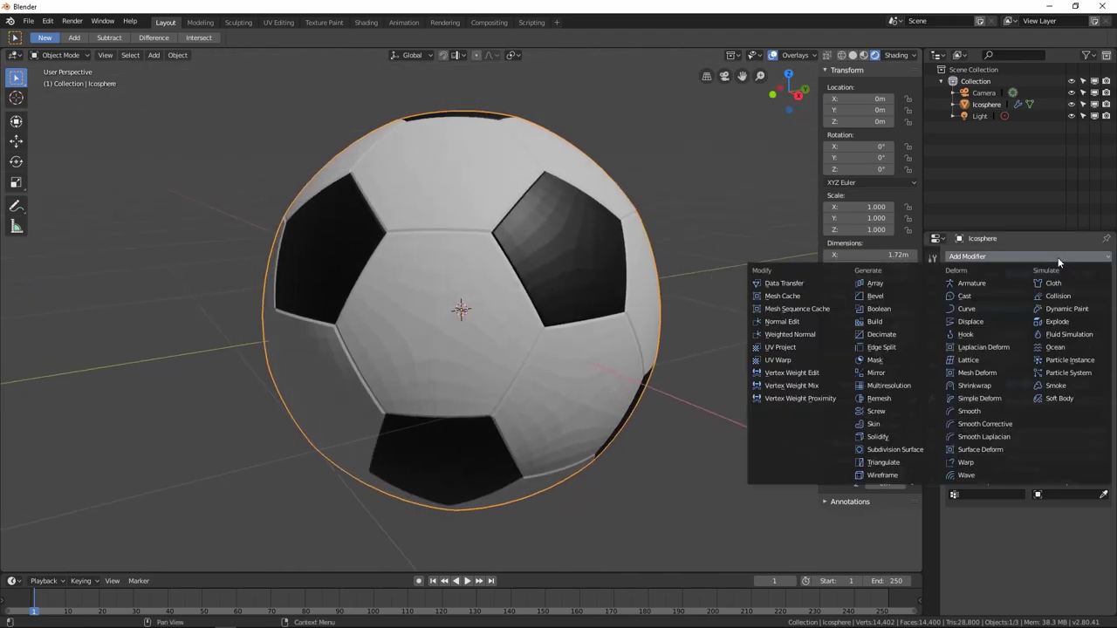
pyautogui.rightClick(556, 255)
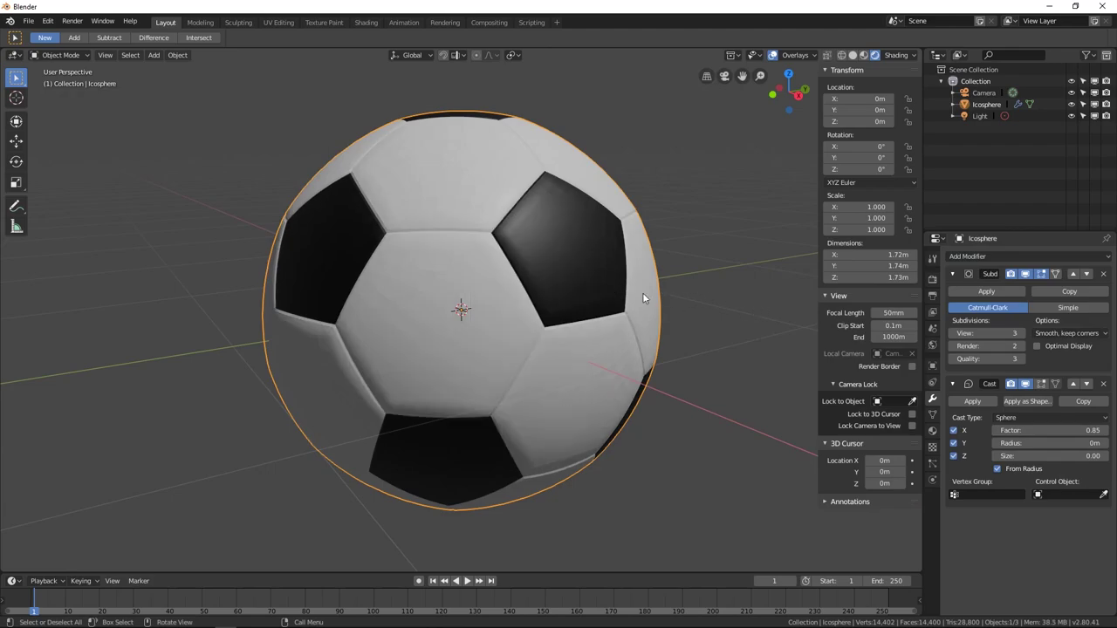
pyautogui.moveTo(625, 293)
pyautogui.mouseDown(button='middle')
pyautogui.moveTo(585, 300)
pyautogui.moveTo(606, 301)
pyautogui.mouseUp(button='middle')
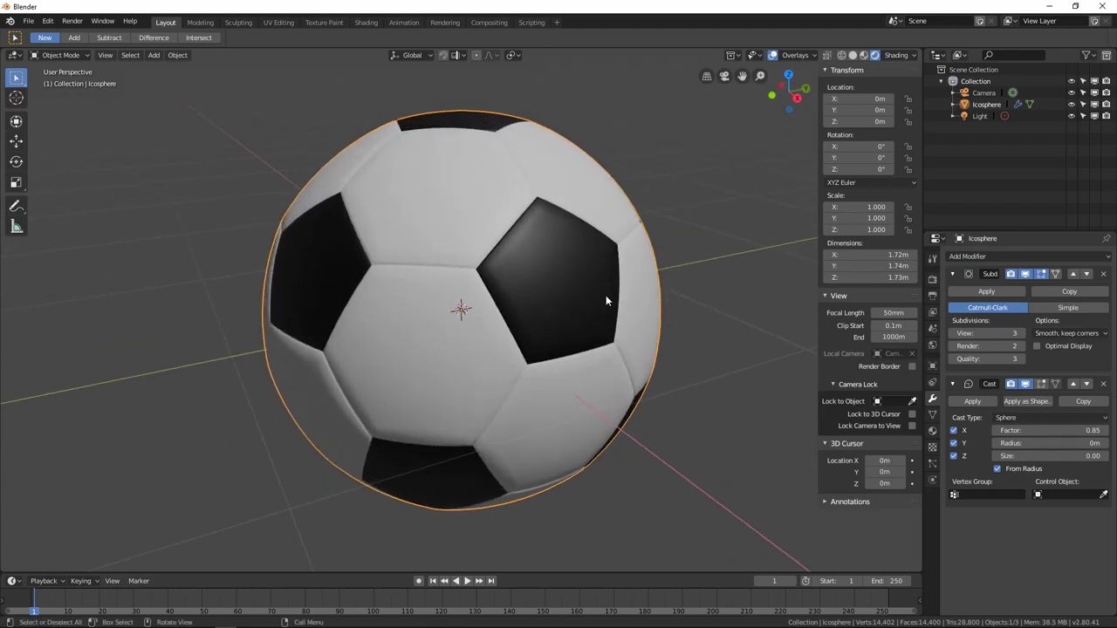
pyautogui.click(1011, 256)
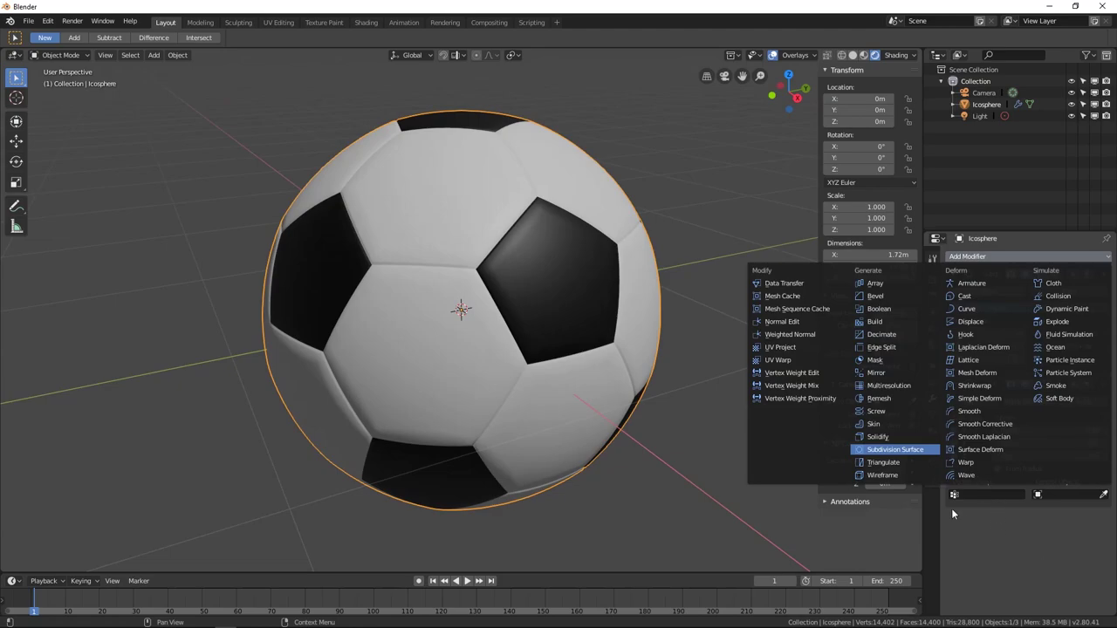
pyautogui.click(894, 449)
# Lower the first Subdivision modifier's viewport level from 3 to 2.
pyautogui.scroll(-1, 985, 458)
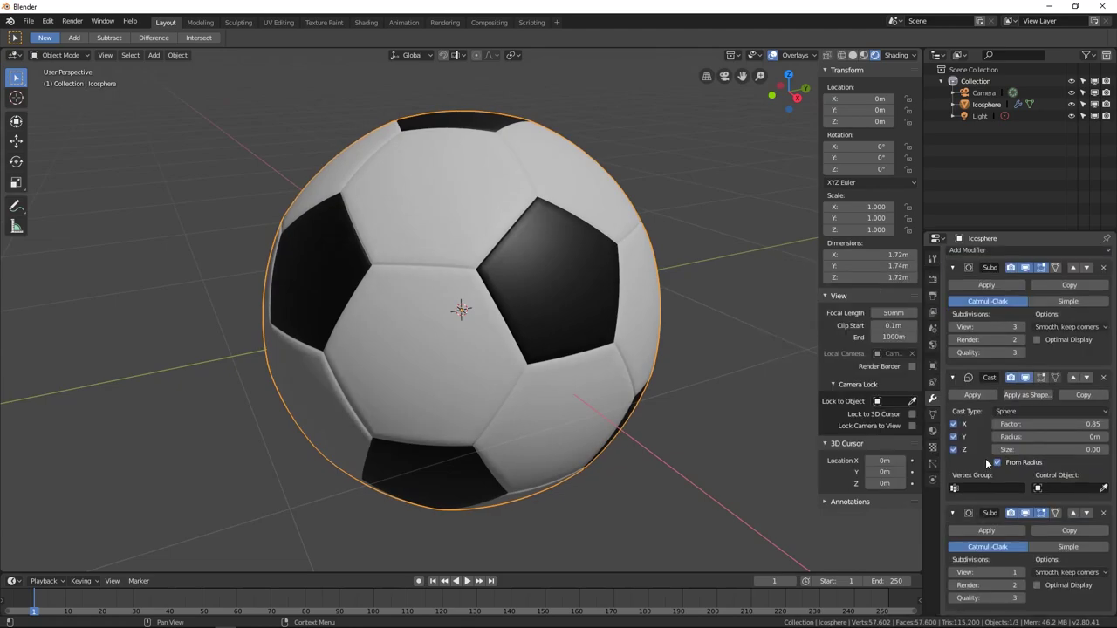
pyautogui.scroll(-2, 397, 207)
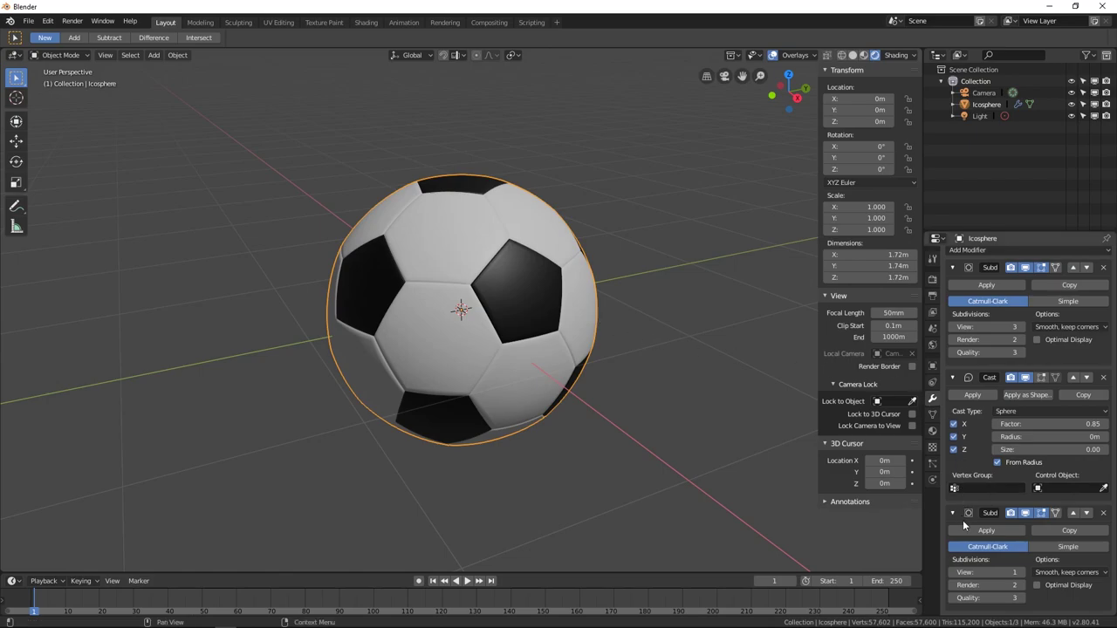
pyautogui.click(952, 330)
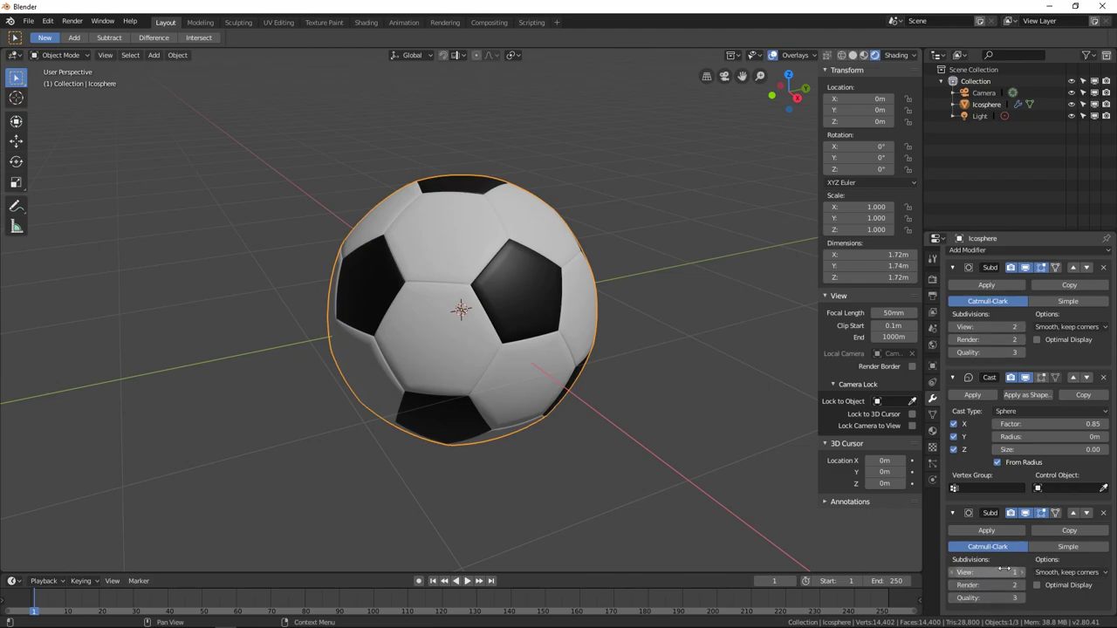
pyautogui.scroll(4, 527, 308)
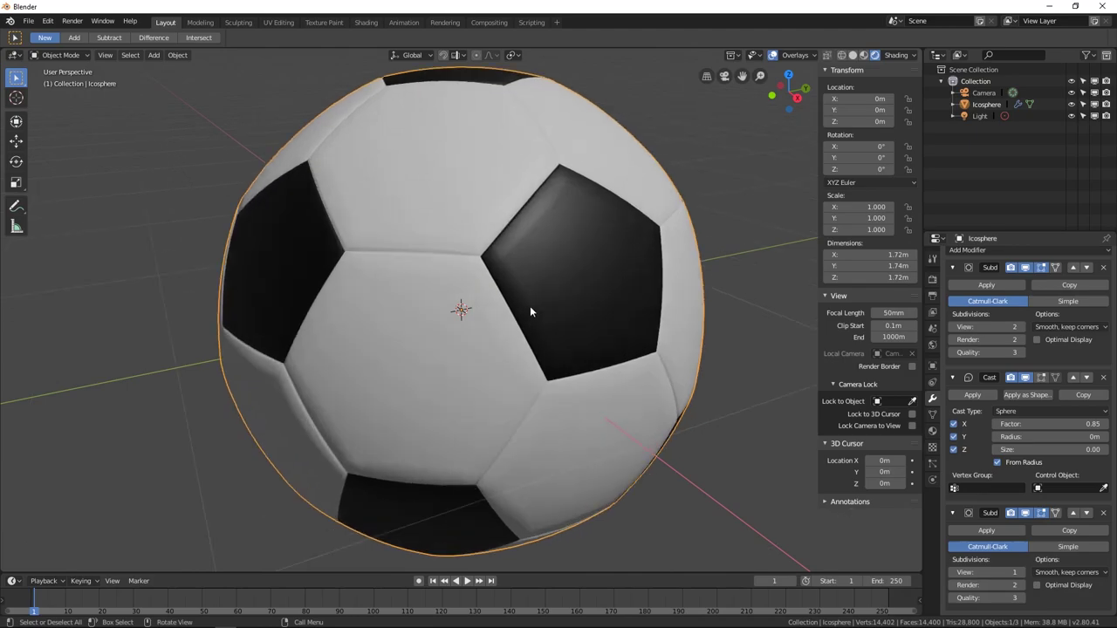
pyautogui.scroll(-2, 530, 309)
pyautogui.moveTo(534, 311)
pyautogui.mouseDown(button='middle')
pyautogui.moveTo(503, 313)
pyautogui.moveTo(552, 309)
pyautogui.moveTo(556, 299)
pyautogui.moveTo(523, 310)
pyautogui.mouseUp(button='middle')
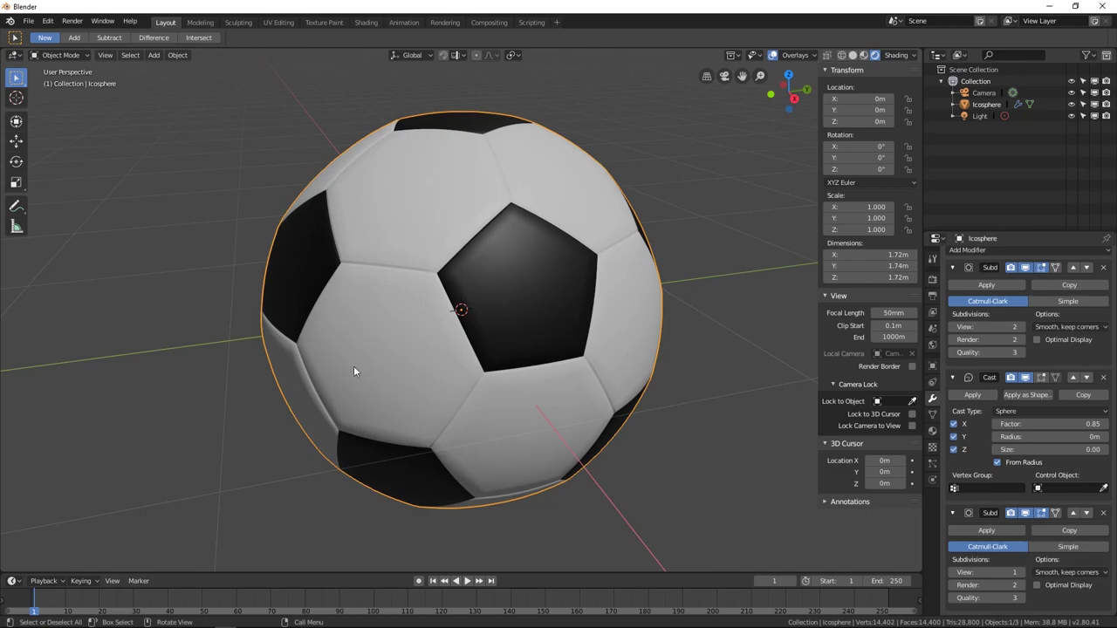
pyautogui.scroll(1, 1028, 523)
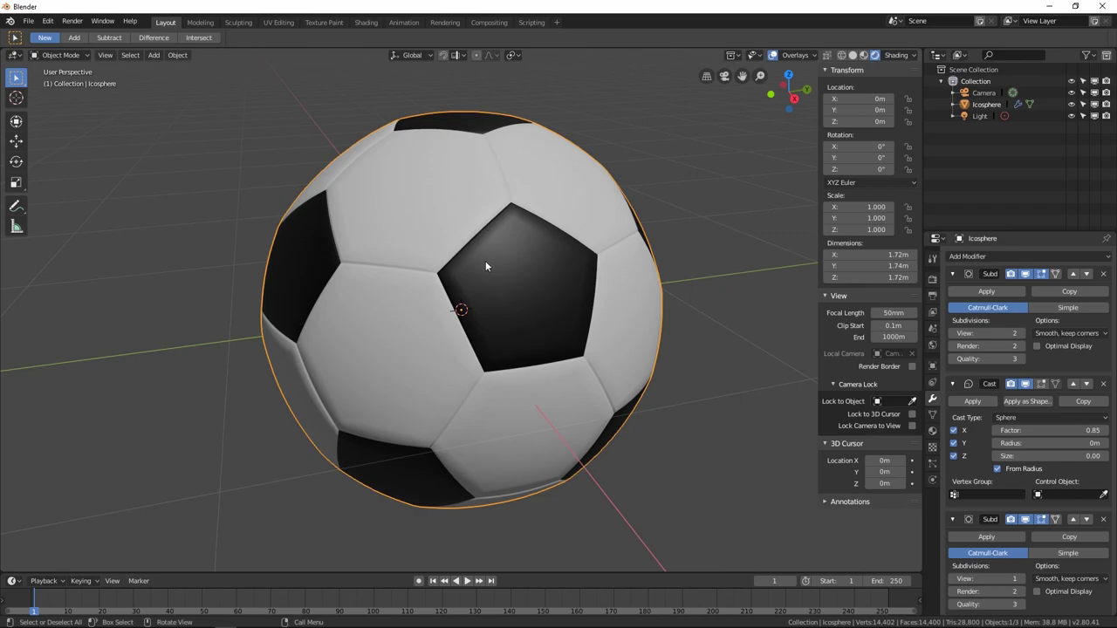
pyautogui.moveTo(486, 259)
pyautogui.mouseDown(button='middle')
pyautogui.moveTo(496, 253)
pyautogui.moveTo(513, 275)
pyautogui.moveTo(477, 274)
pyautogui.moveTo(454, 250)
pyautogui.moveTo(478, 250)
pyautogui.mouseUp(button='middle')
pyautogui.scroll(2, 463, 253)
pyautogui.scroll(-1, 1037, 339)
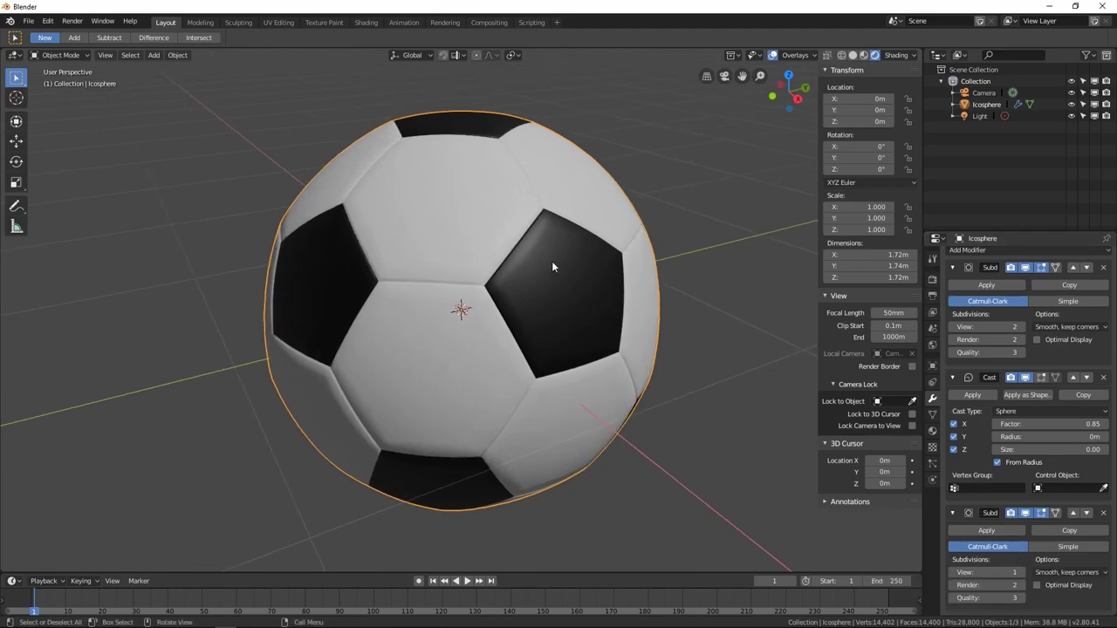
pyautogui.scroll(-2, 551, 261)
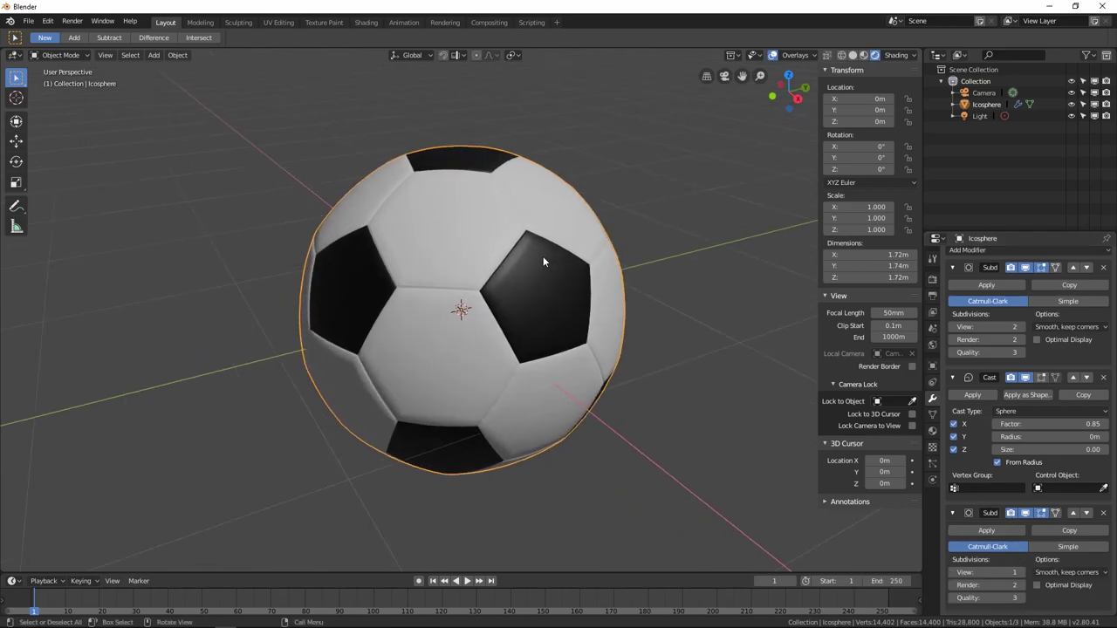